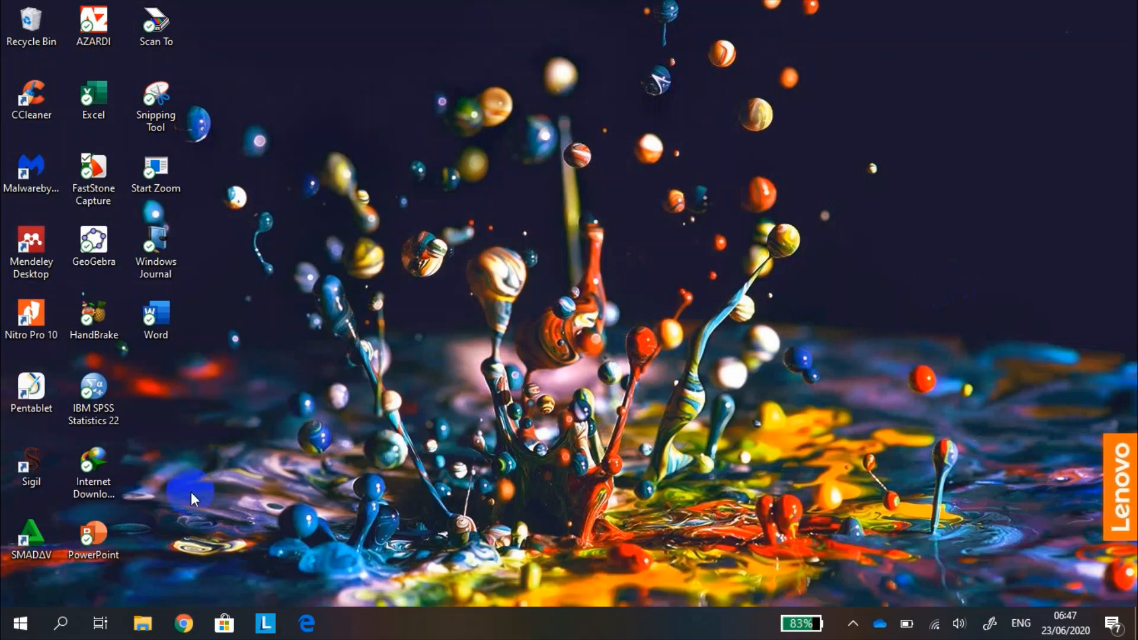
Step: Find Video Editor among the installed programs and open it
click(19, 630)
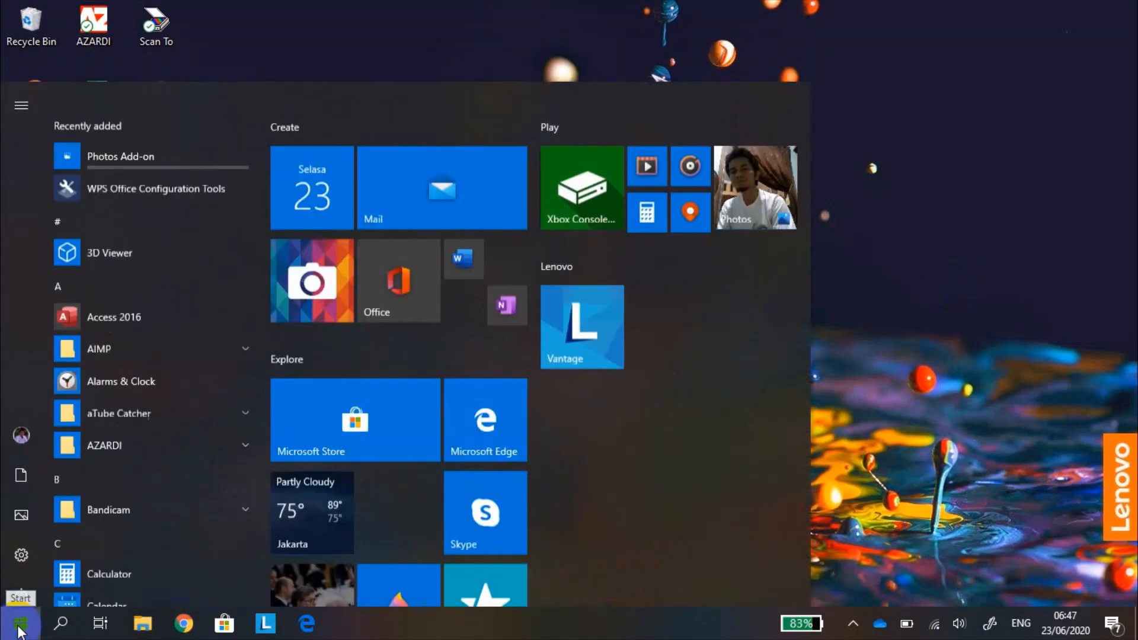
scroll(174, 416, down, 8)
scroll(172, 420, down, 12)
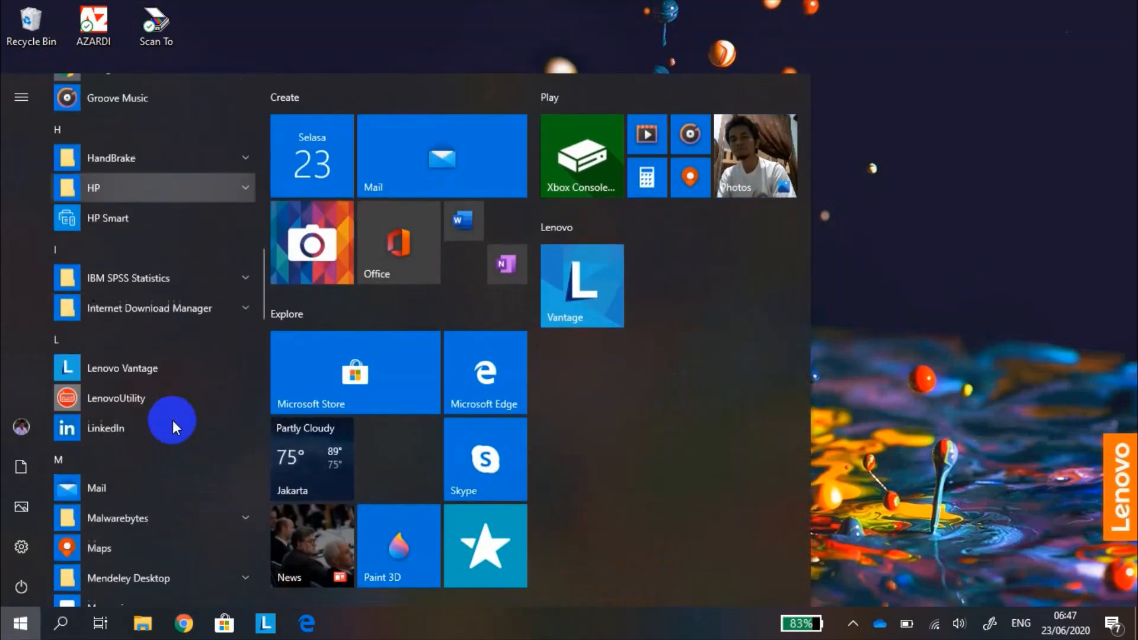
scroll(173, 421, down, 12)
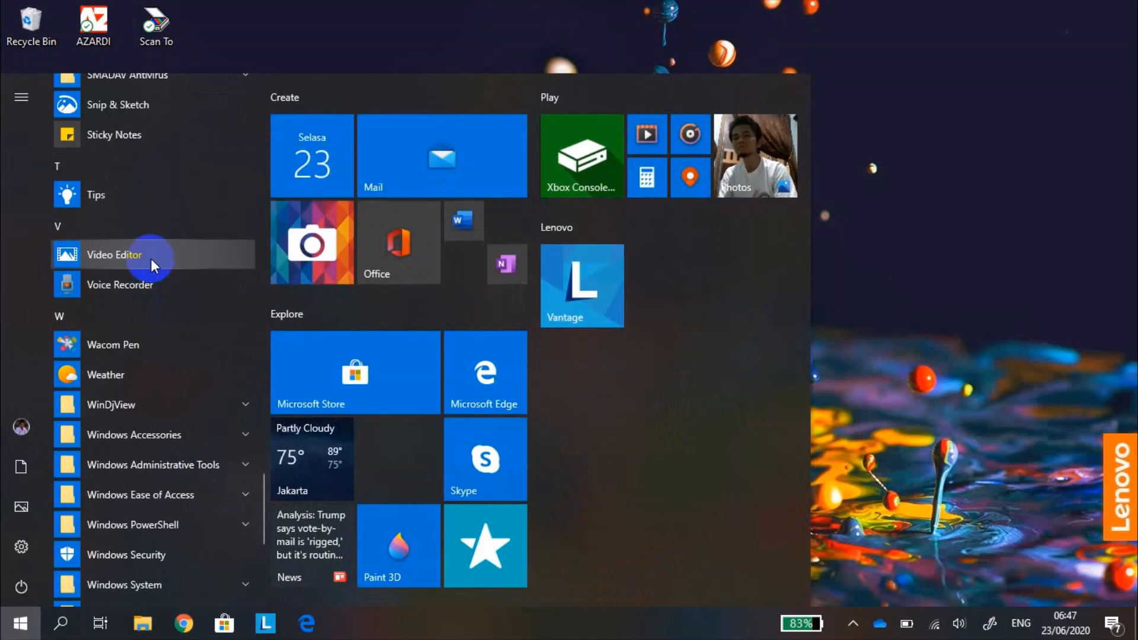
click(150, 259)
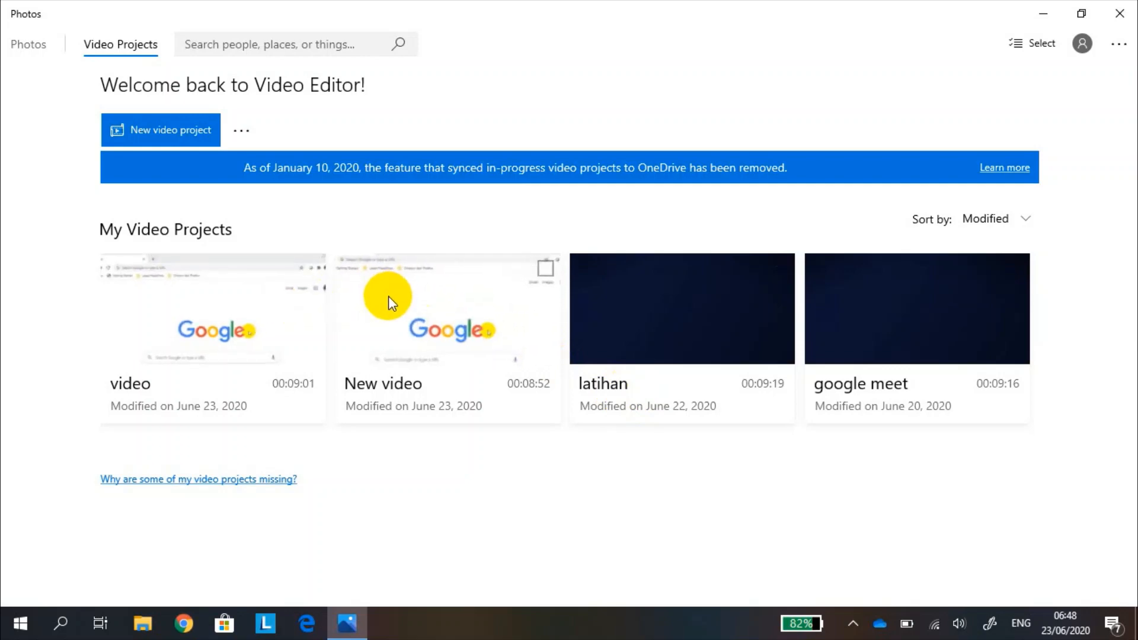
Step: Remove the existing video projects named "New video" and "video"
right_click(446, 279)
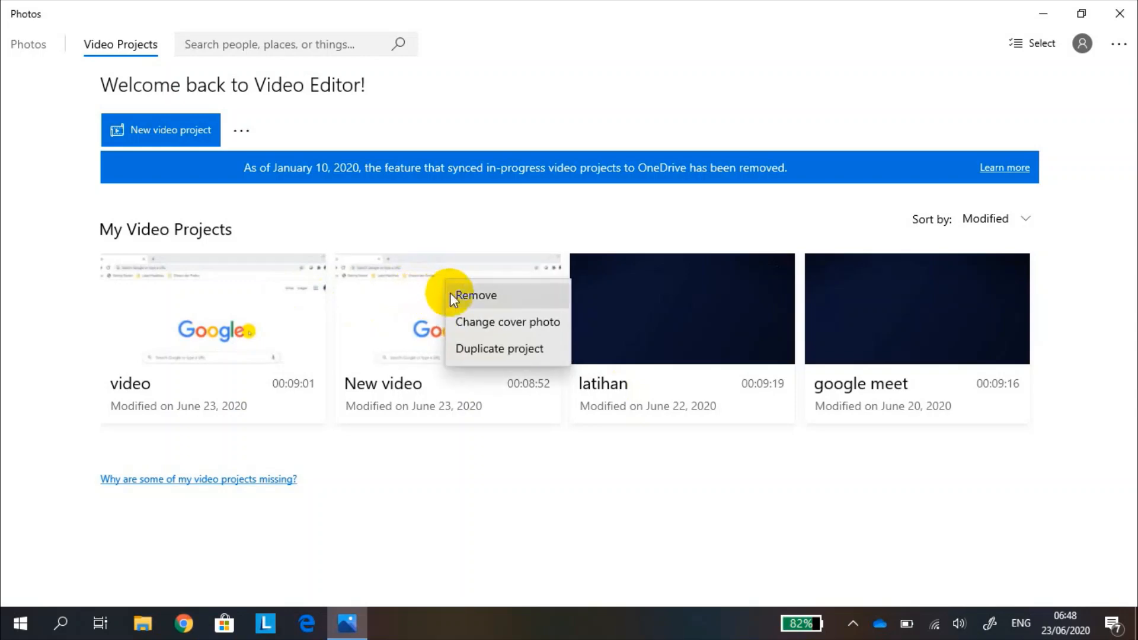
click(475, 297)
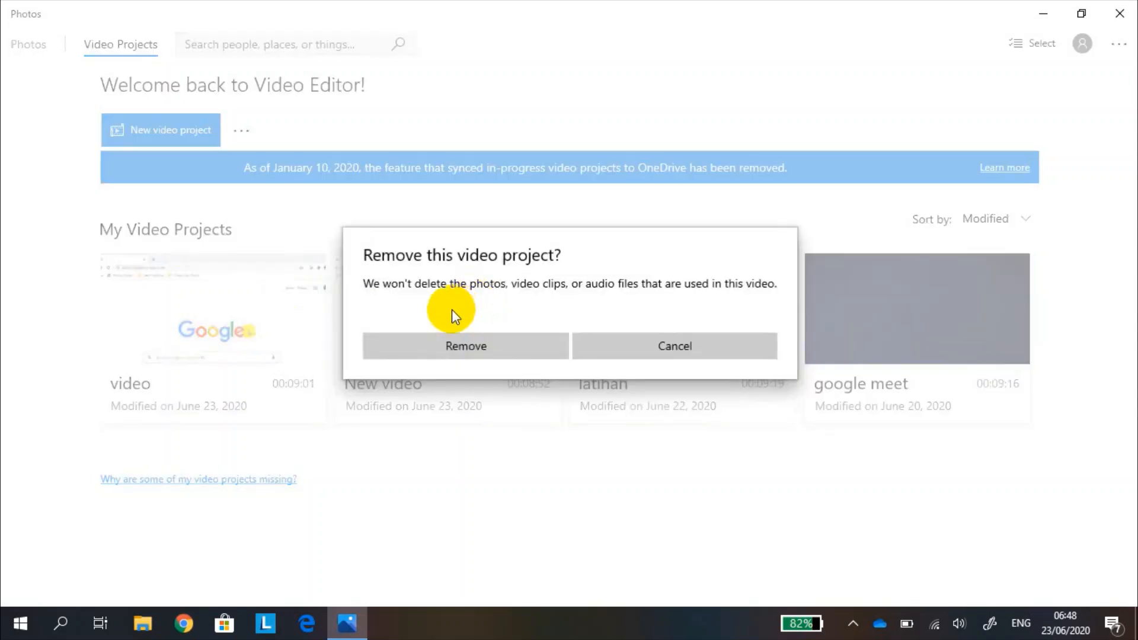
click(465, 343)
right_click(221, 320)
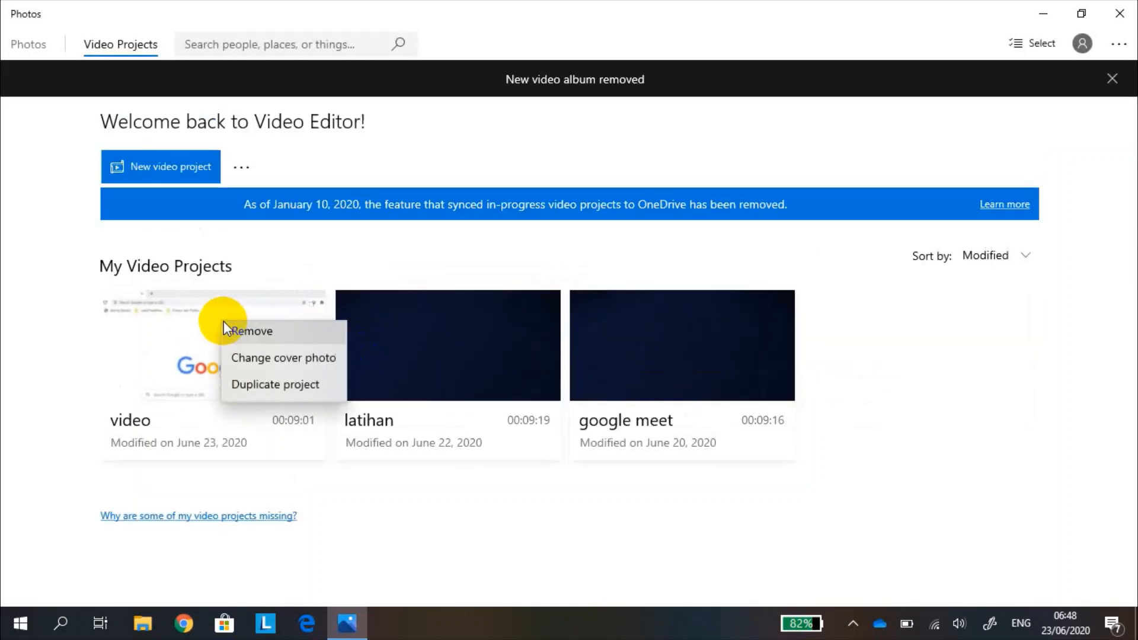
click(253, 343)
click(521, 336)
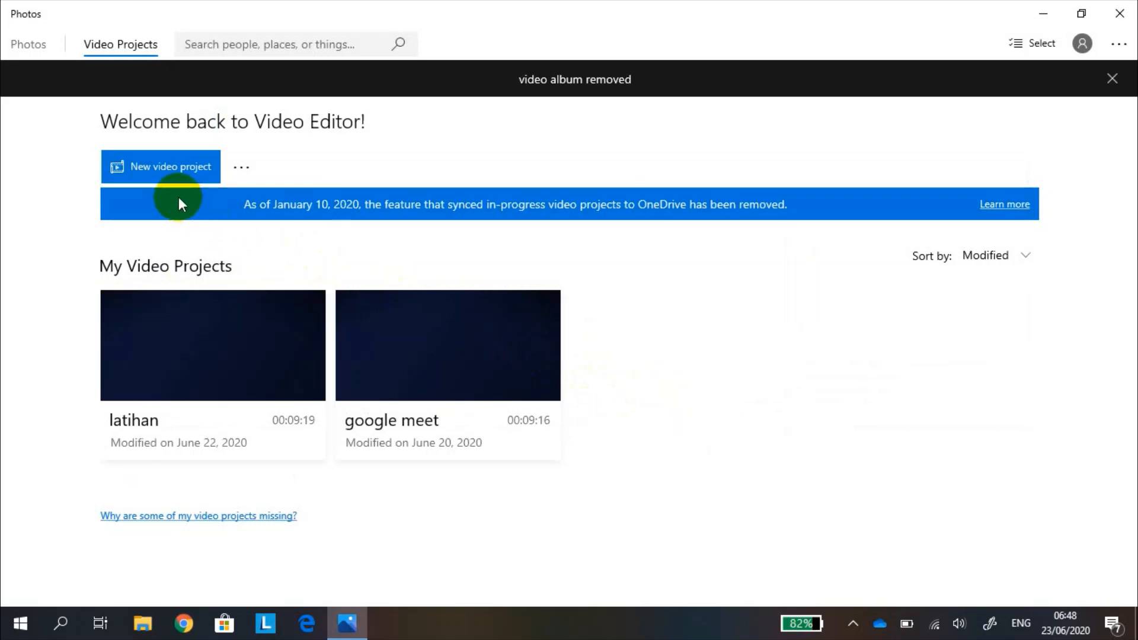
Step: Create a new video project named "edit video" and add a title card to its storyboard
click(176, 170)
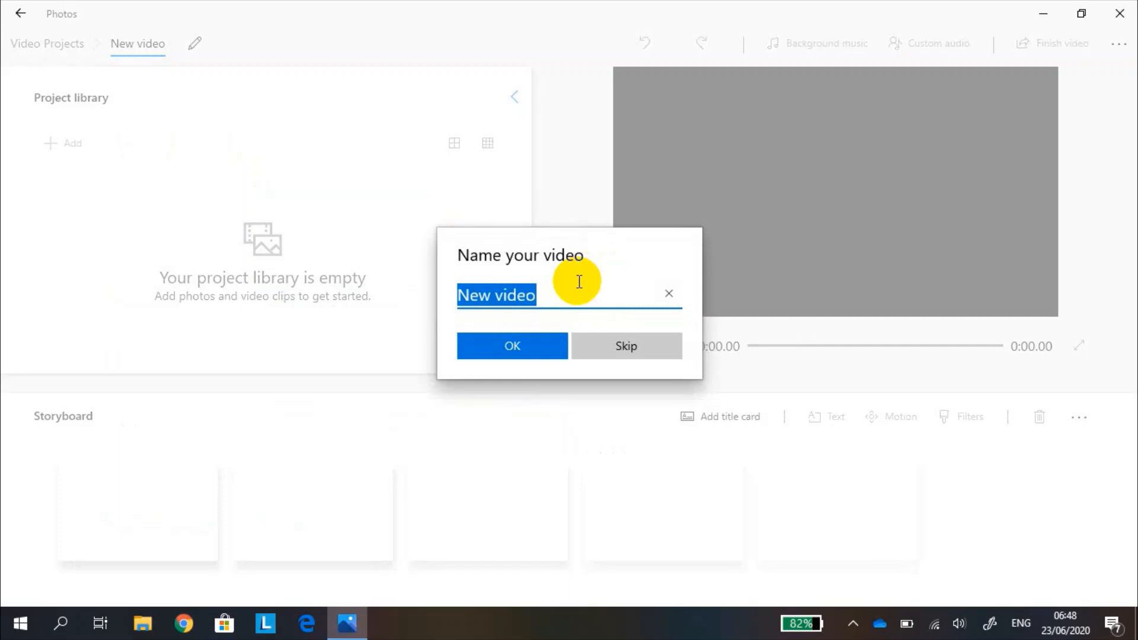
text(edit v)
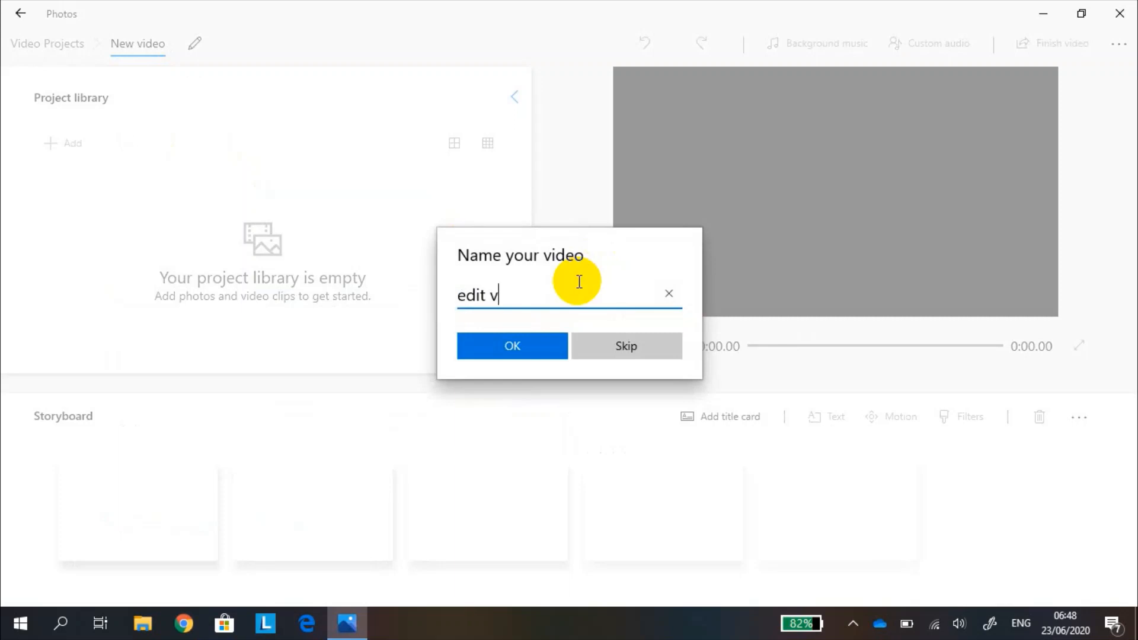
text(ideo)
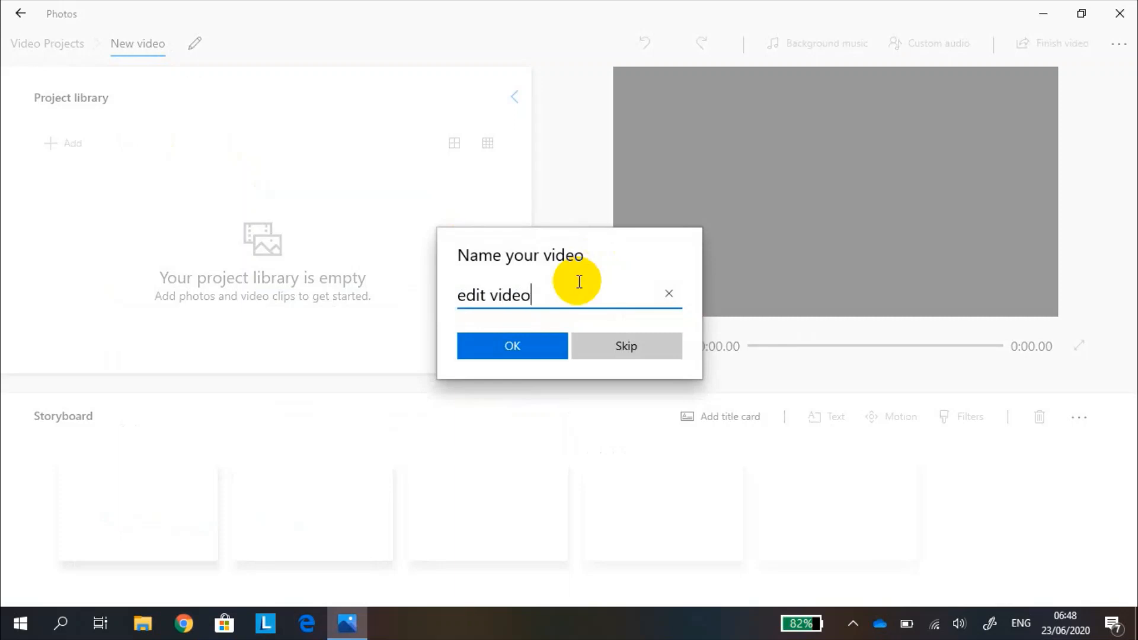
click(532, 339)
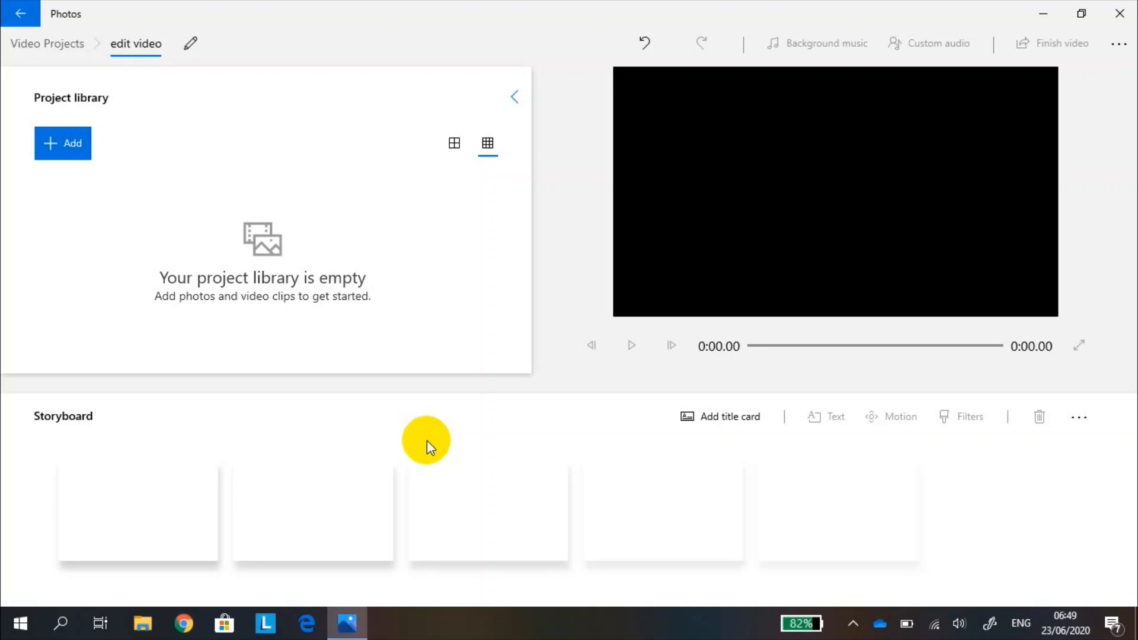
click(706, 419)
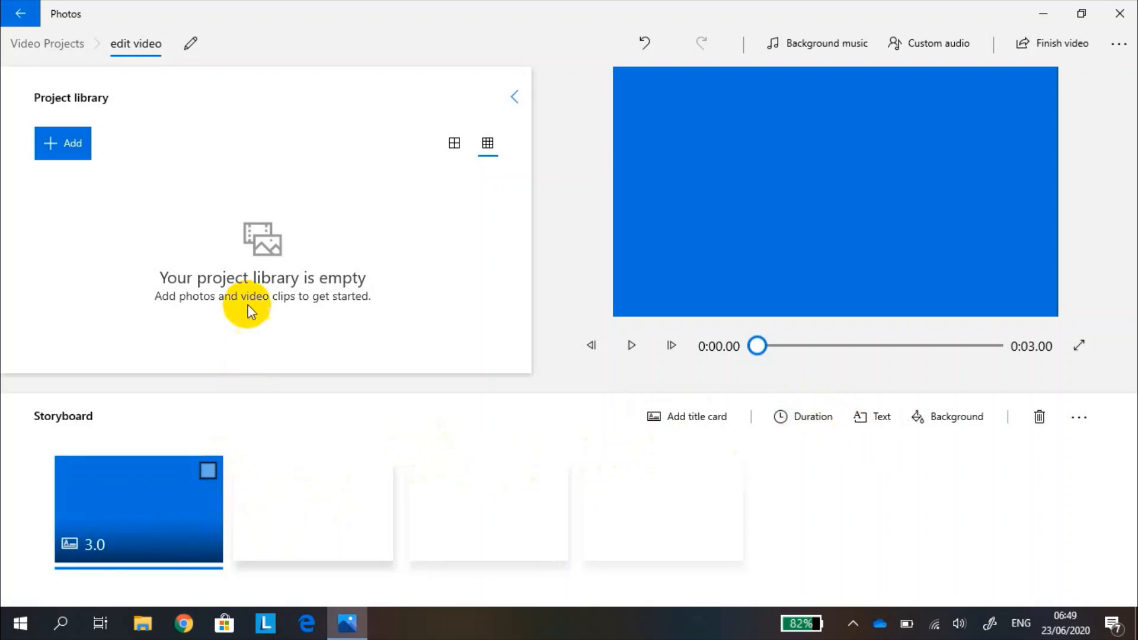
Step: Import the clip "3 google meet gmail biasa" from the PC's "video google meet" folder into the project library and leave it unselected
click(70, 142)
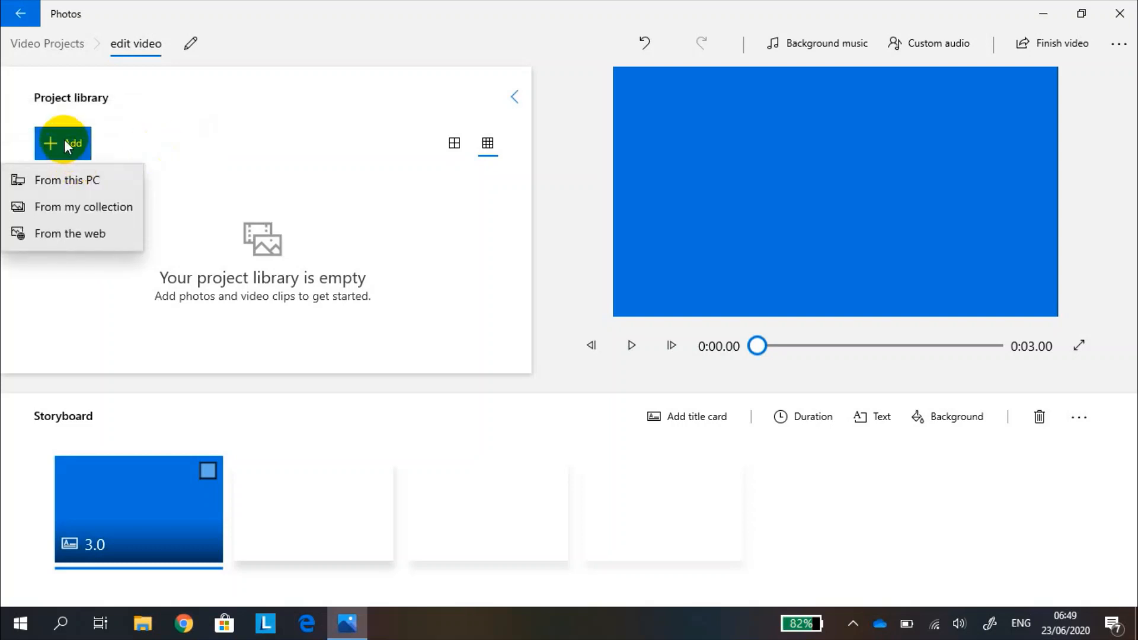
click(69, 179)
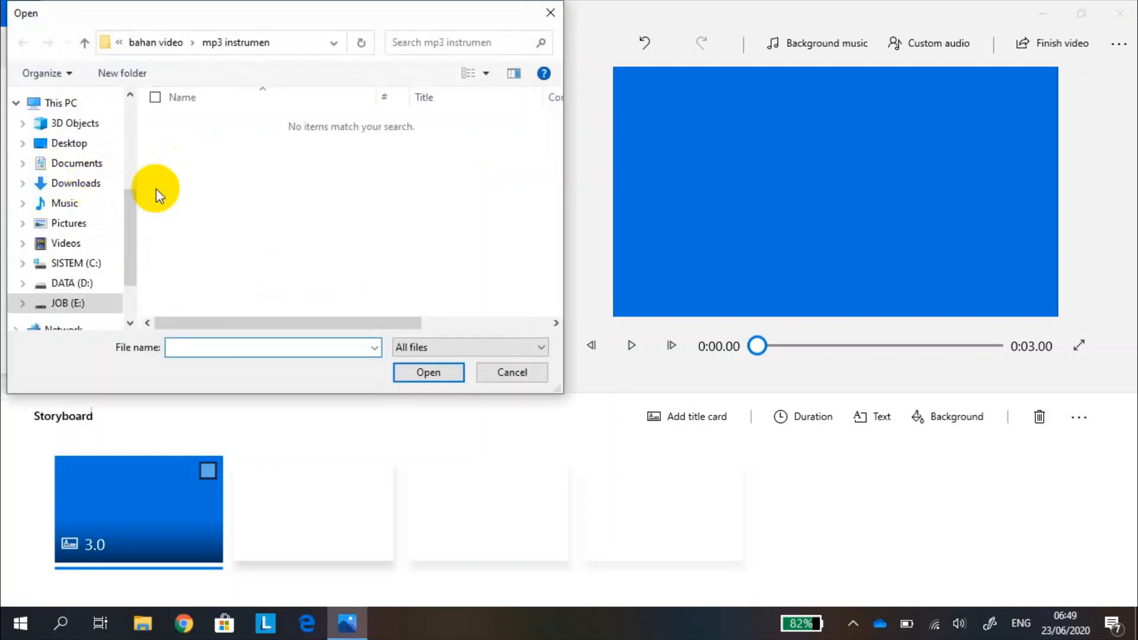
click(169, 42)
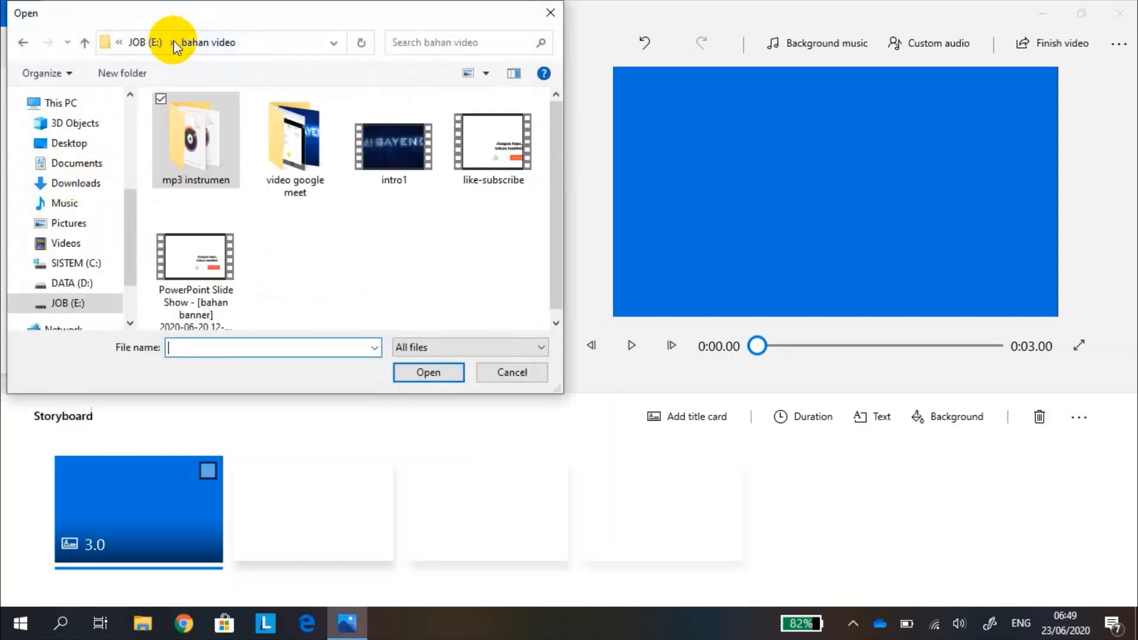
click(296, 158)
double_click(297, 159)
click(419, 178)
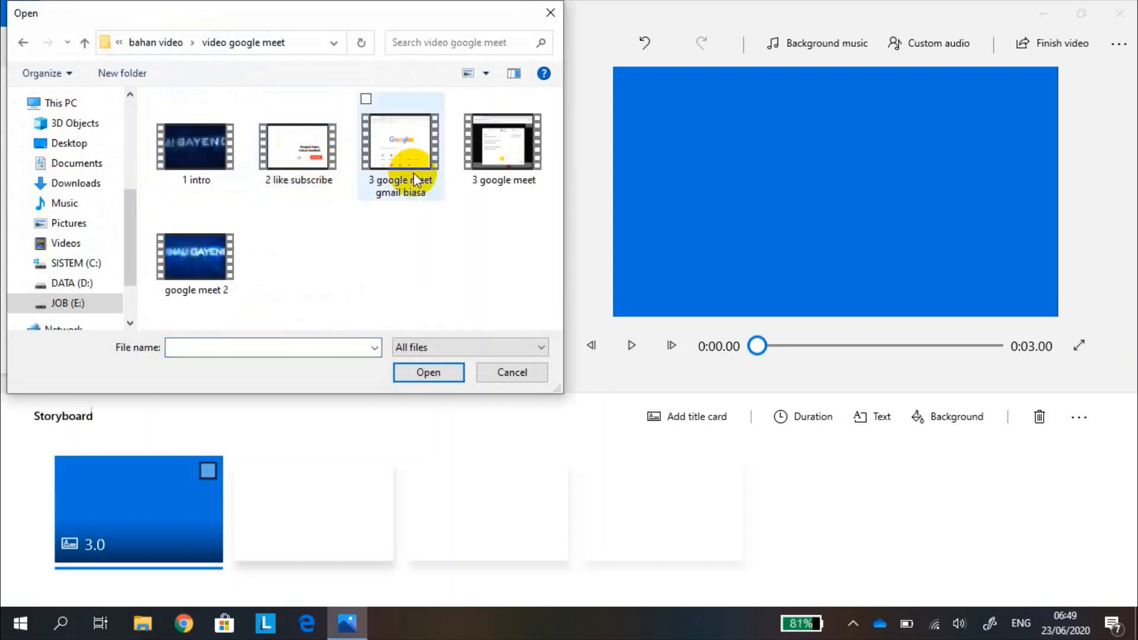
click(428, 372)
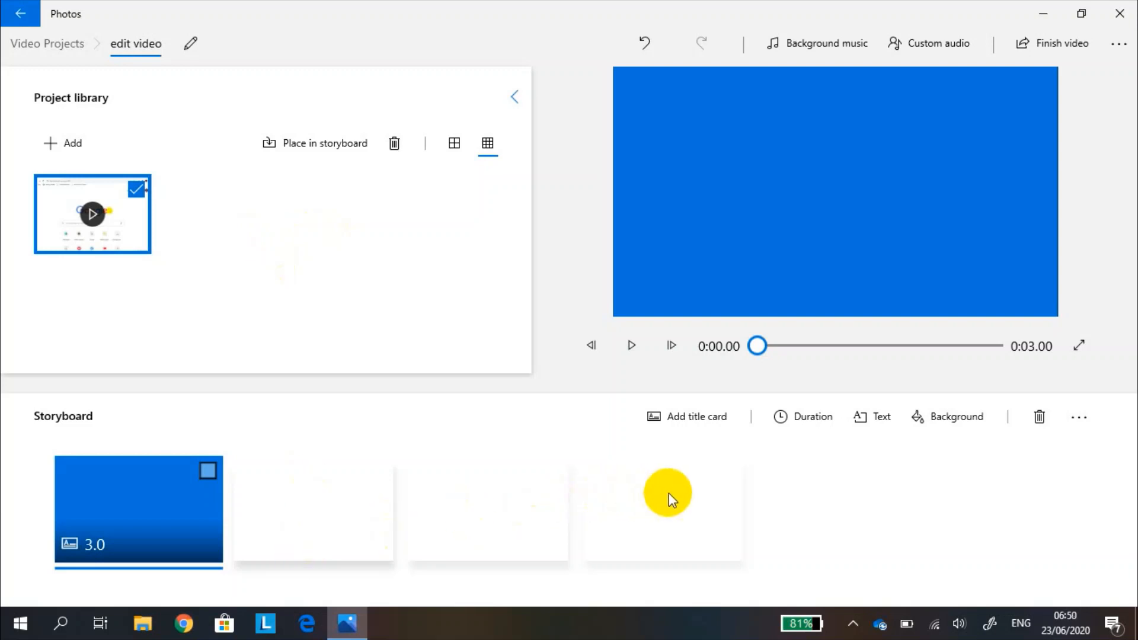
click(236, 216)
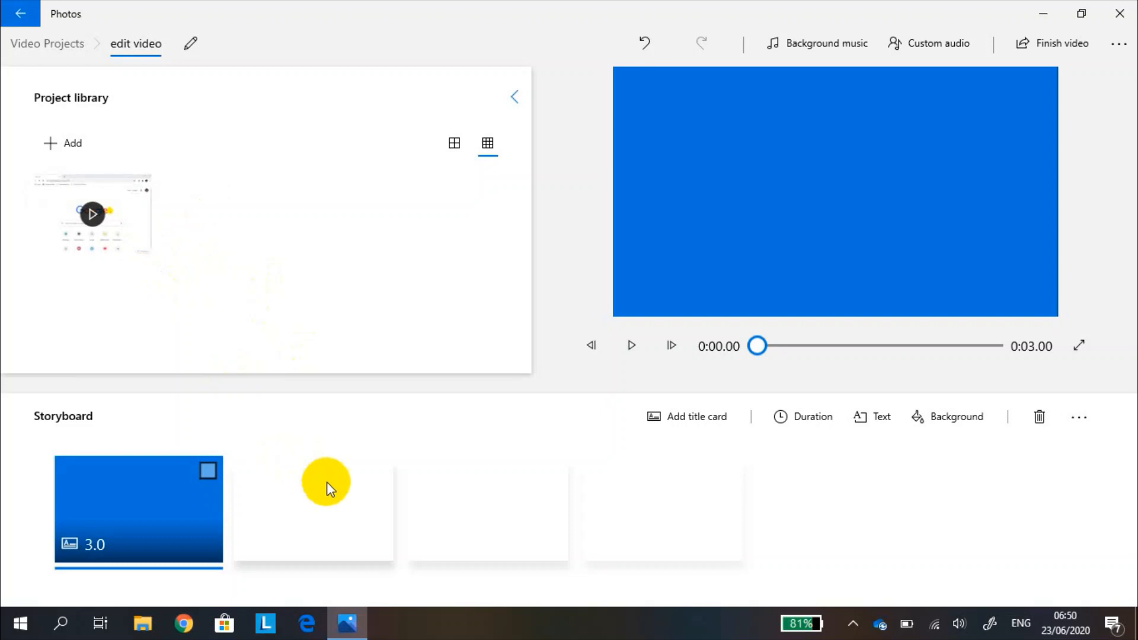
Step: Set the title card's duration to 5 seconds
click(194, 499)
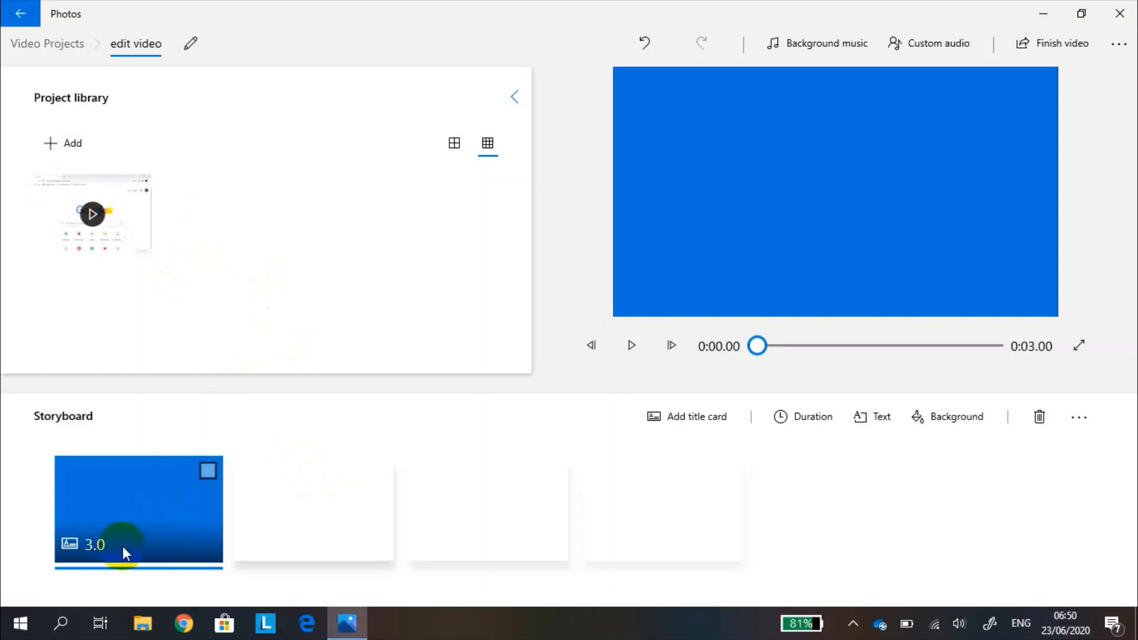
click(802, 422)
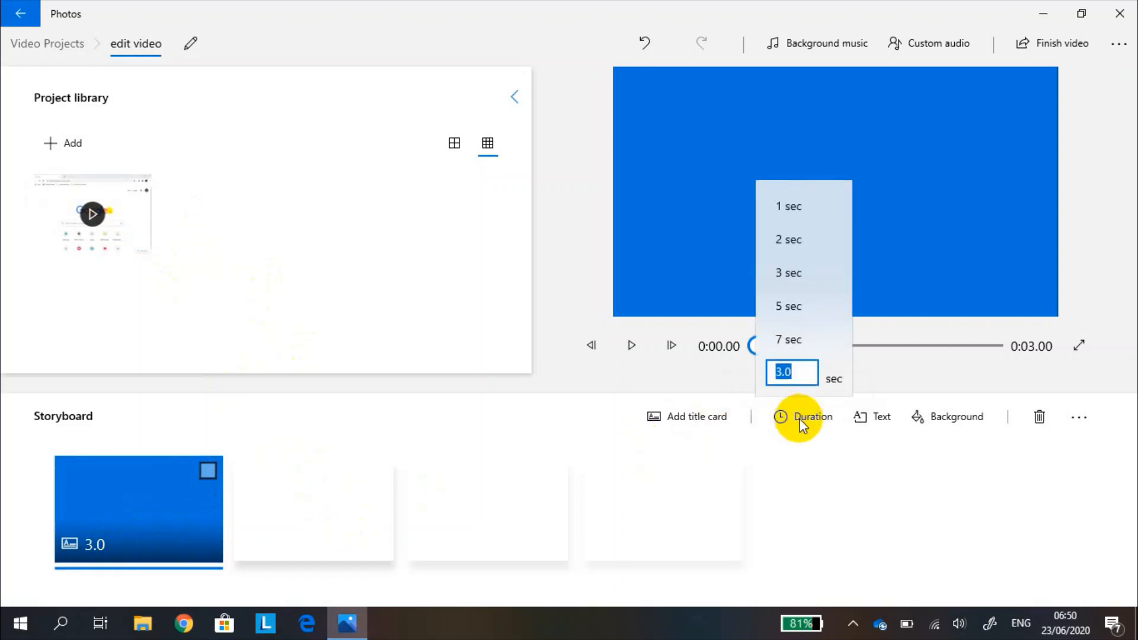
click(794, 305)
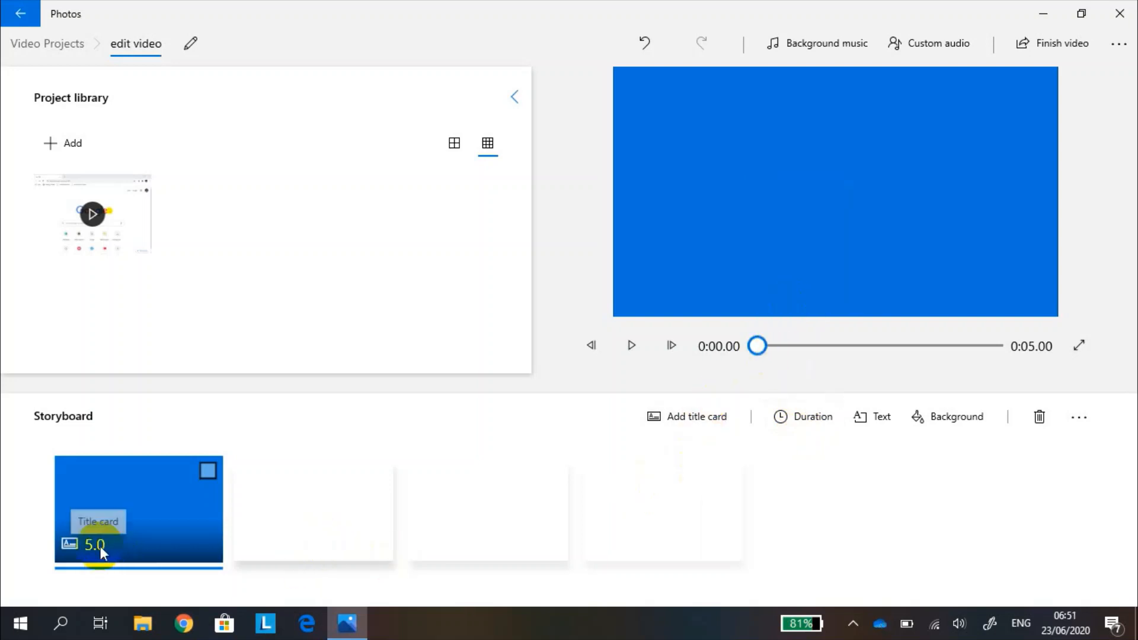
Step: Set the title card's text to "Cara mudah edit video, tanpa aplikasi tambahan" and extend it to the end of the 5-second card
click(871, 420)
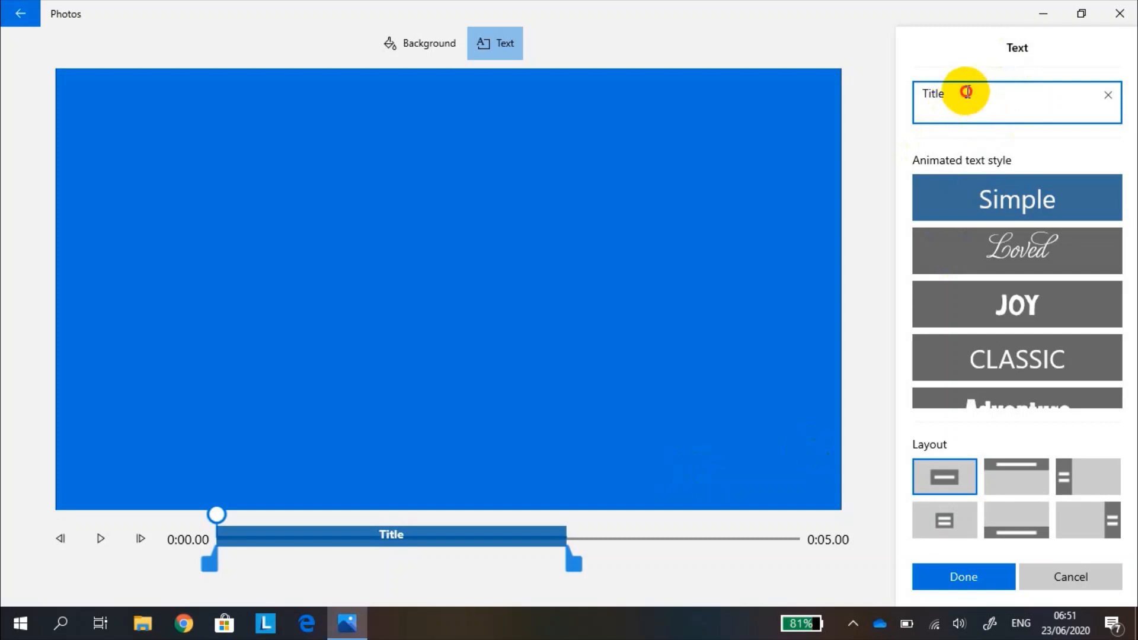
drag(966, 94, 907, 102)
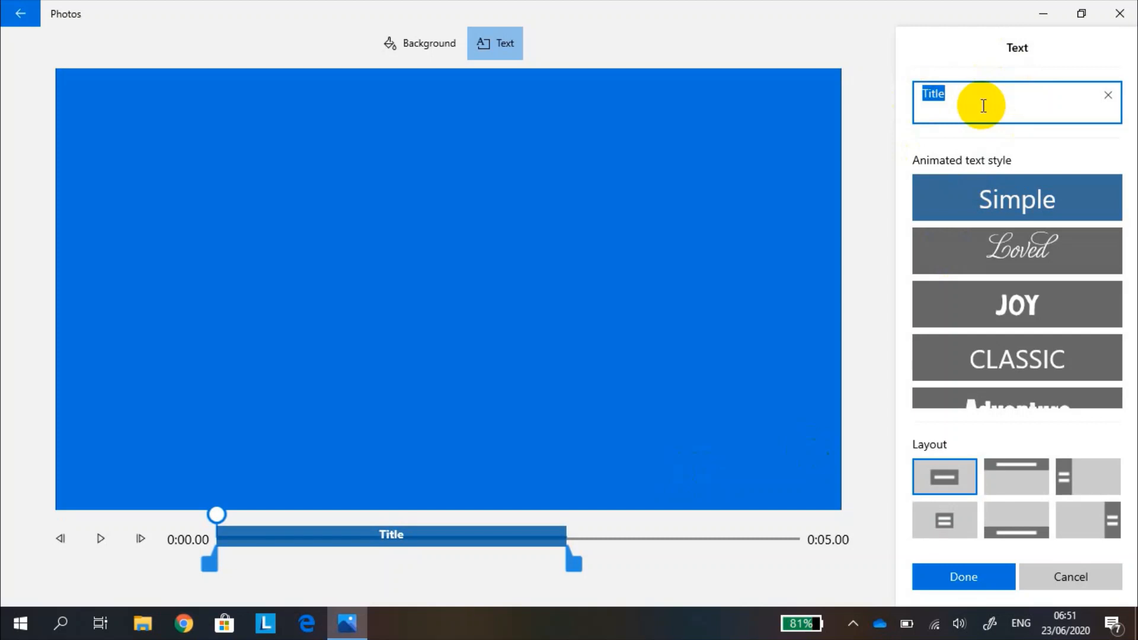
text(Cr)
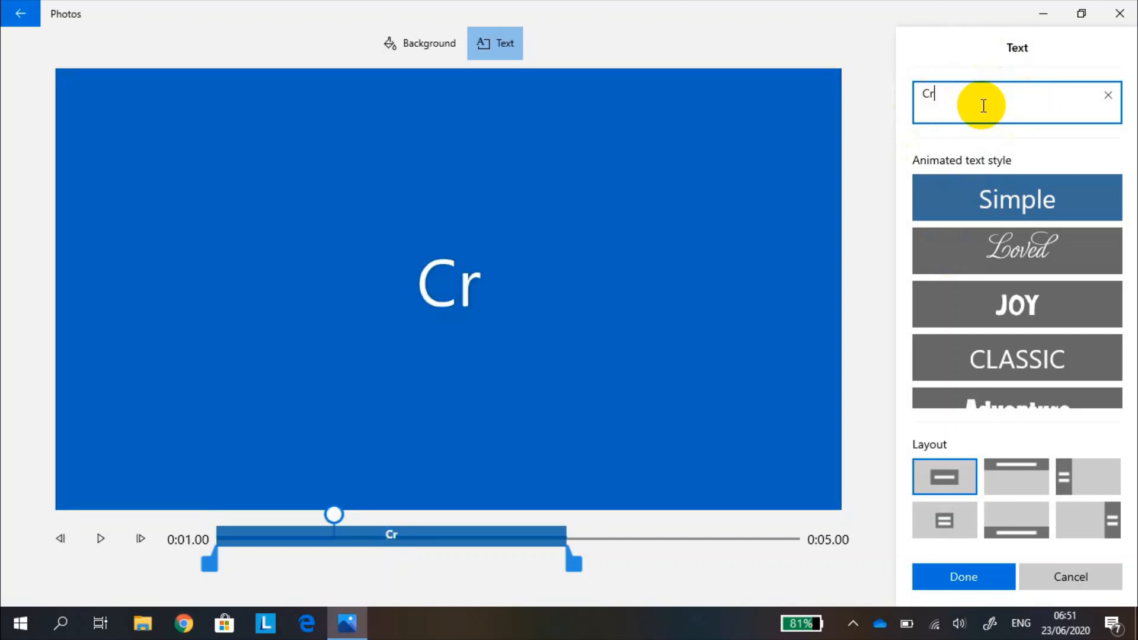
key(BackSpace)
text(ara mu)
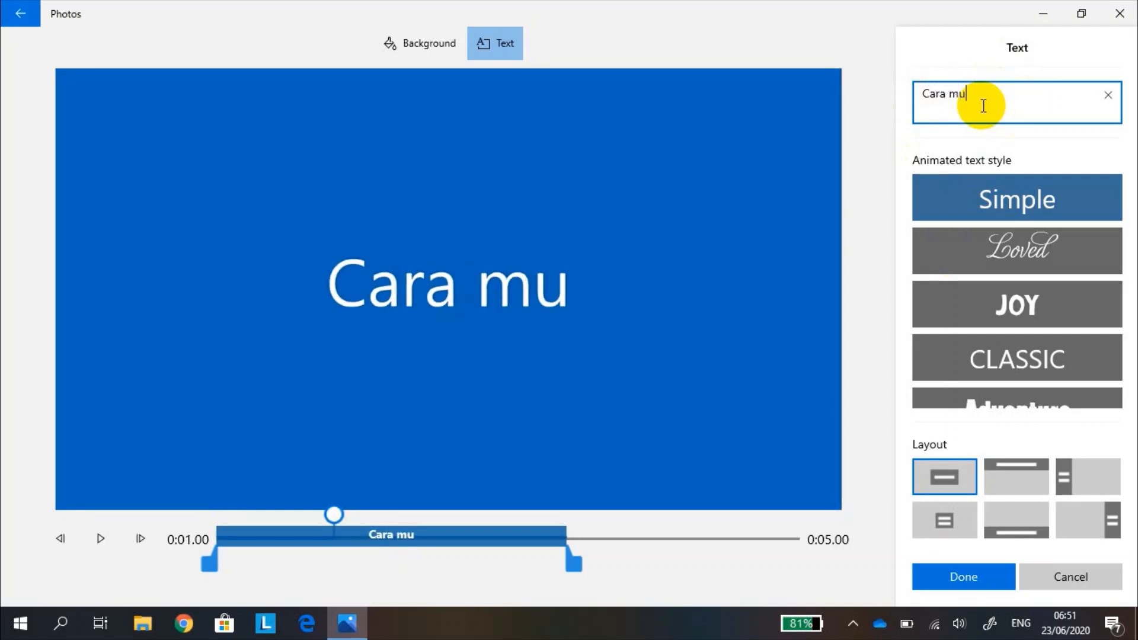
text(dah edit)
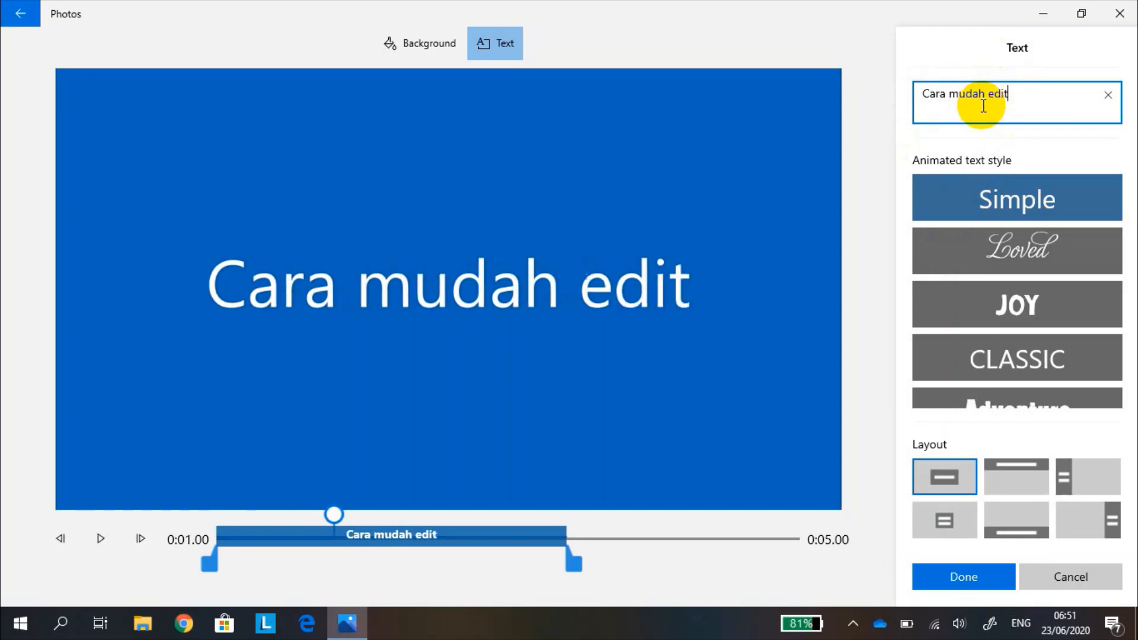
text( video, tanpa)
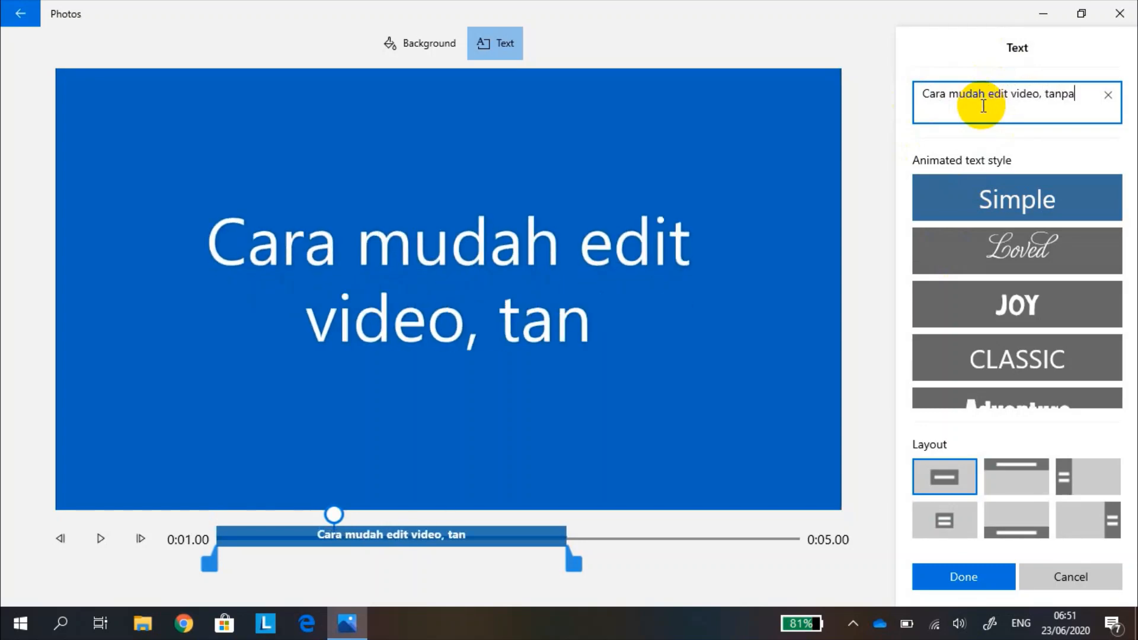
text( aplikasi tambahan)
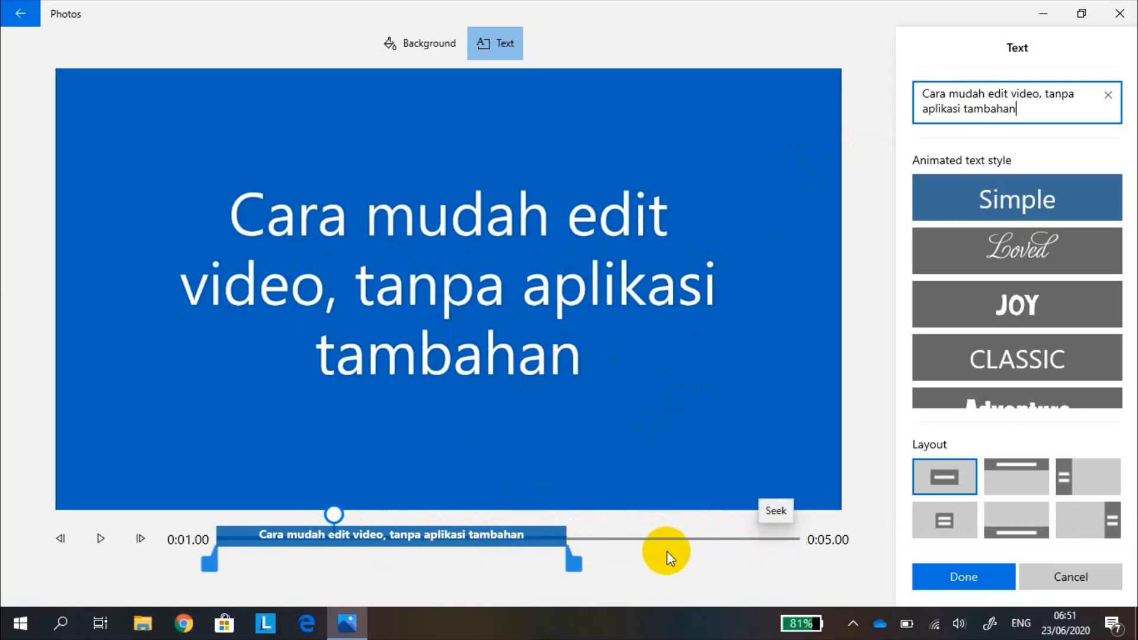
drag(574, 562, 806, 544)
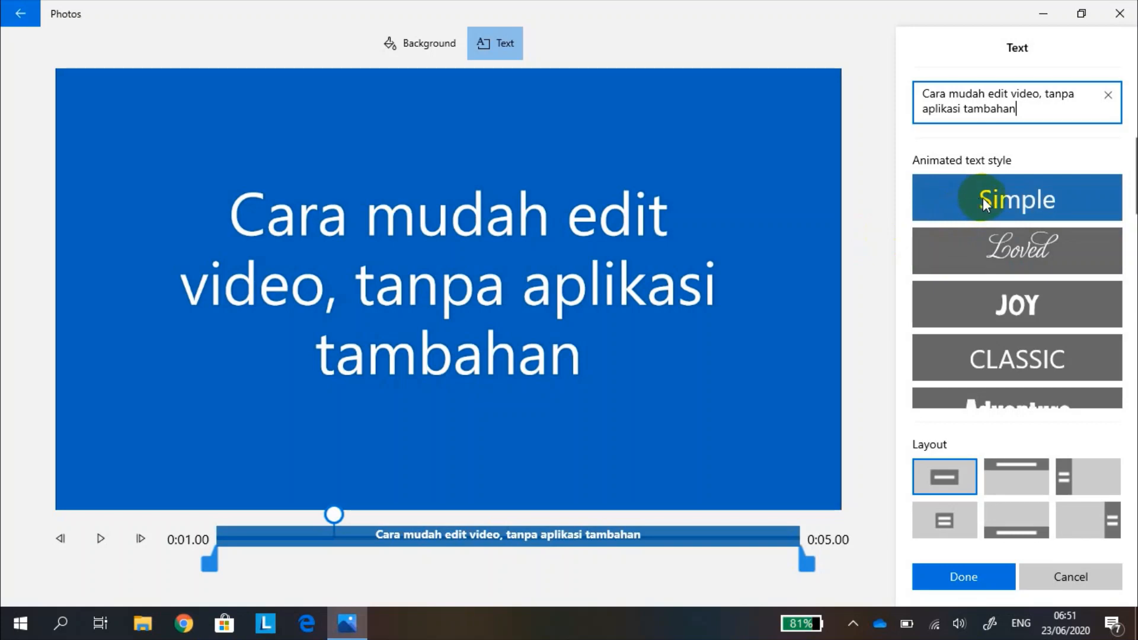
Step: Try the Loved, Joy and Quiet animated text styles on the title card's text
click(1037, 244)
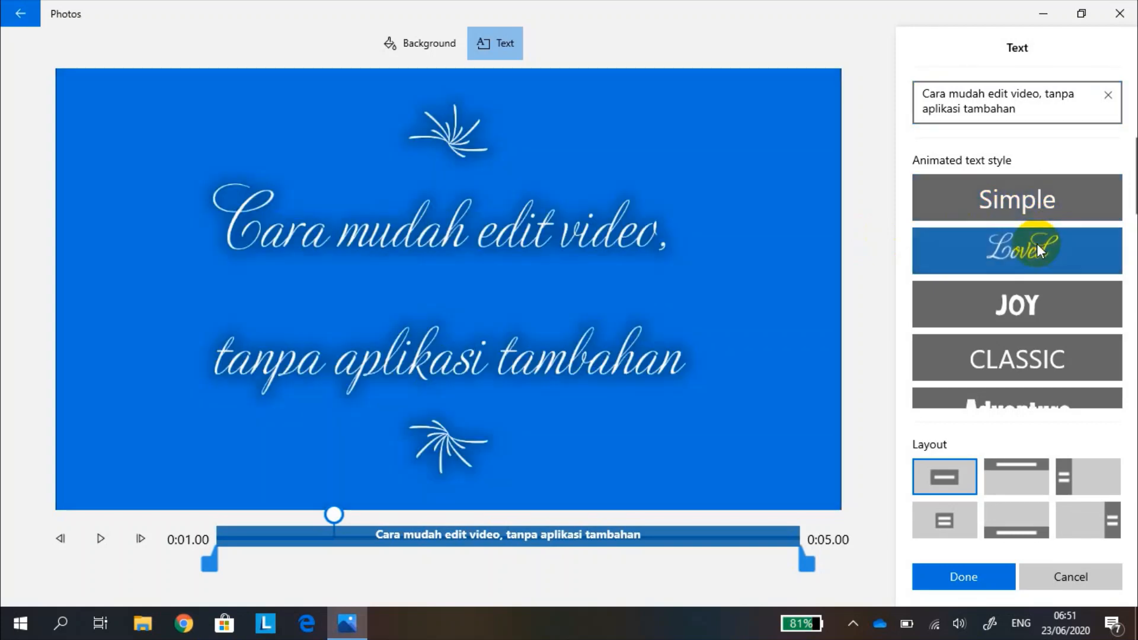
click(1034, 305)
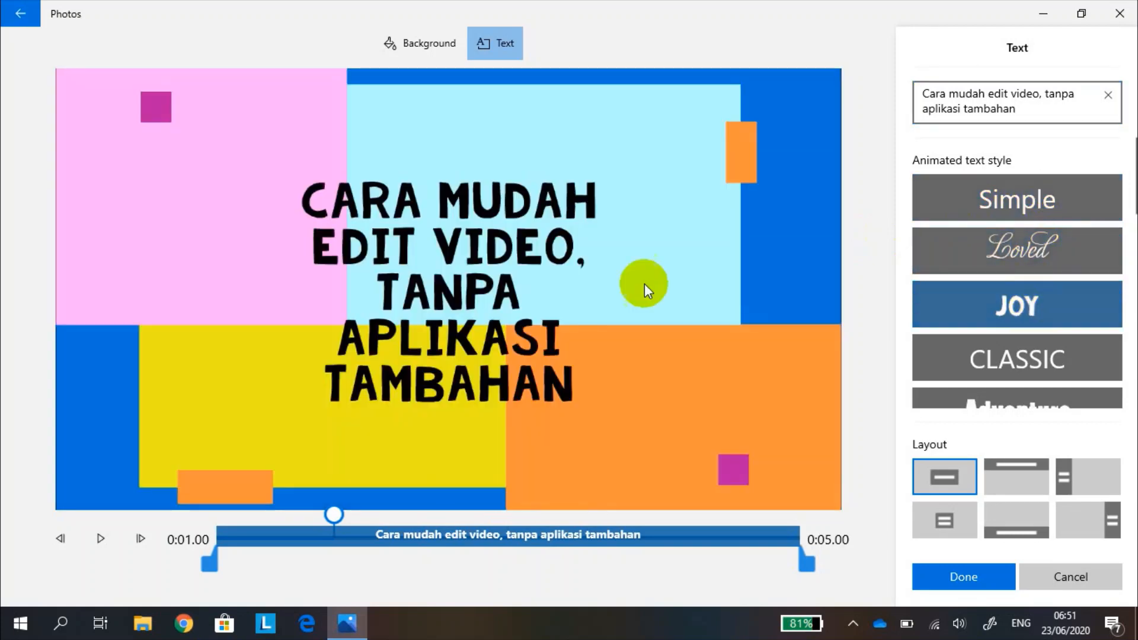
scroll(1014, 283, down, 1)
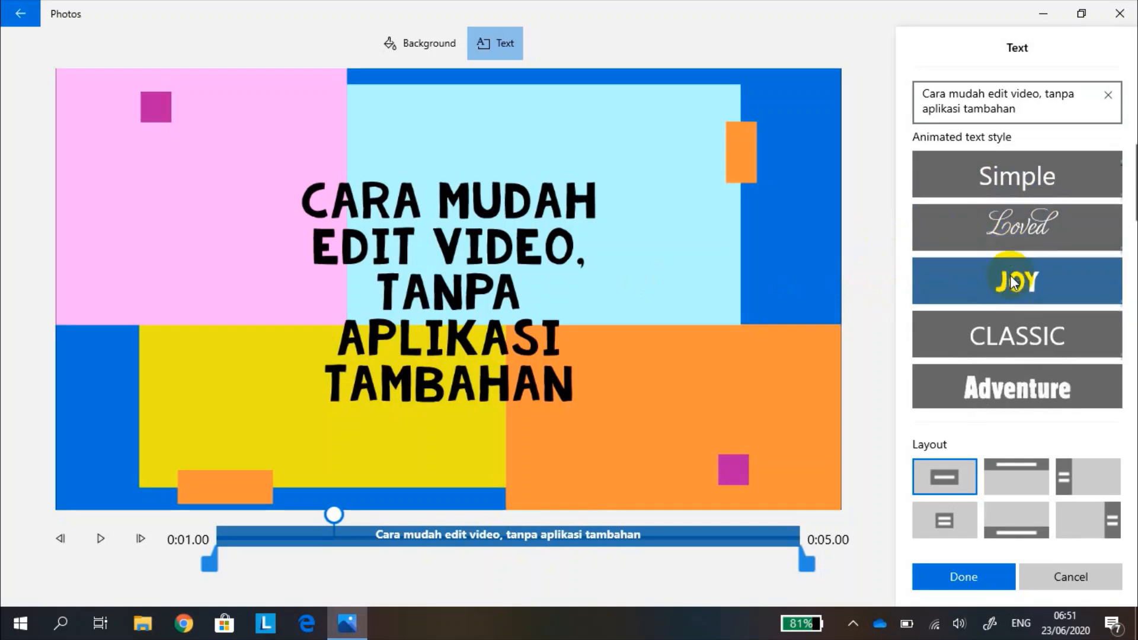
scroll(1015, 284, down, 1)
click(1010, 311)
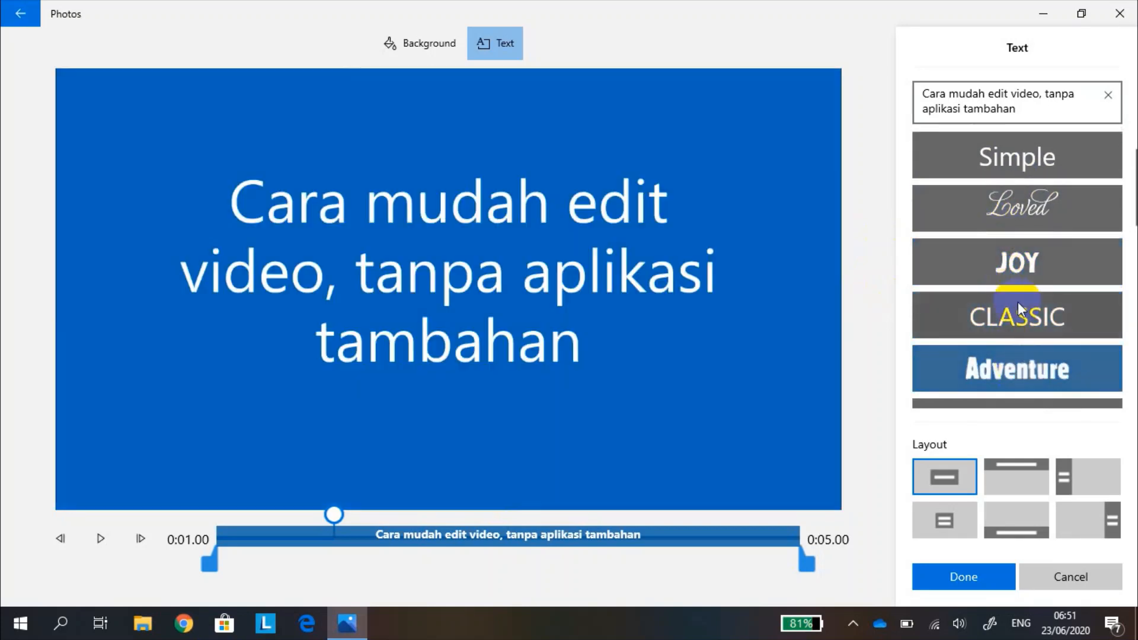
scroll(1012, 240, down, 4)
click(1038, 323)
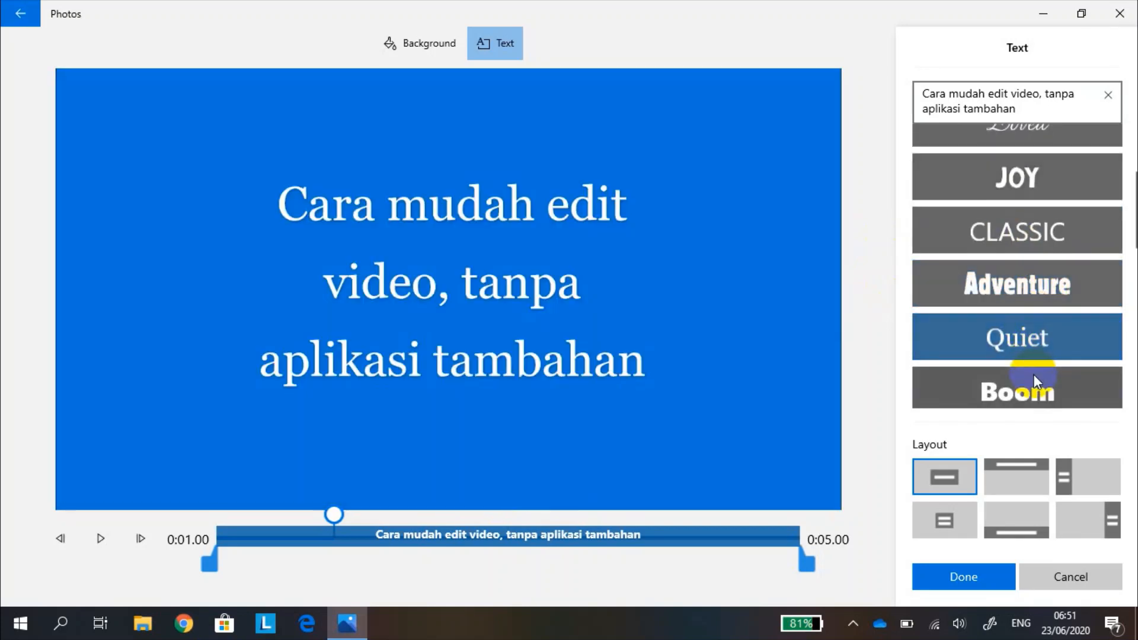
click(1034, 380)
click(1020, 340)
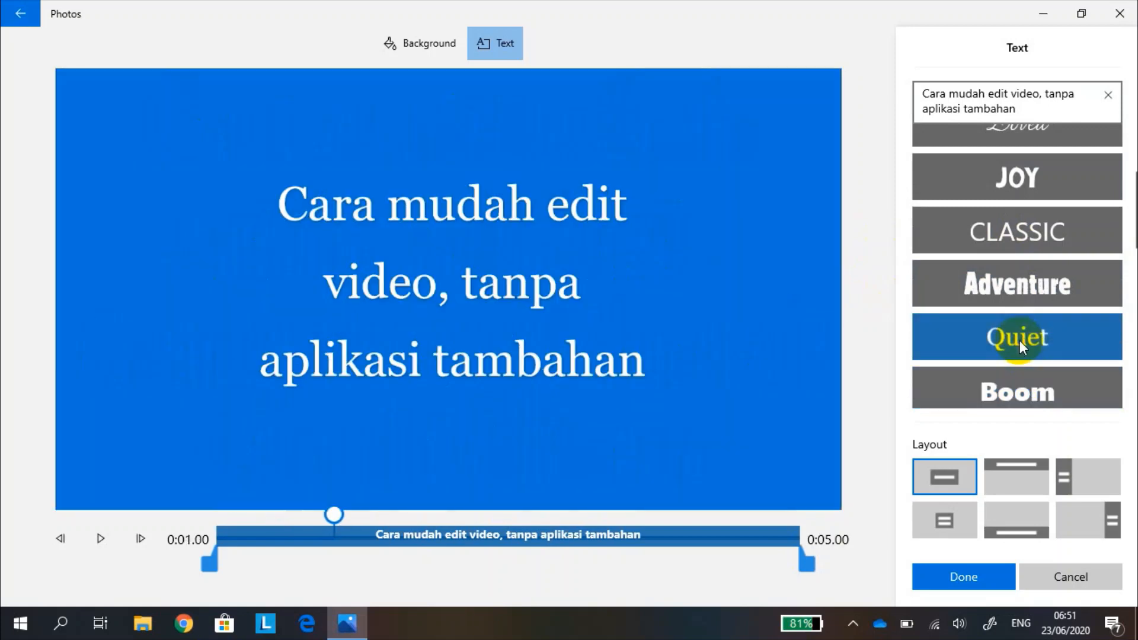
Step: Apply the Adventure animated text style to the title card's text
click(1013, 286)
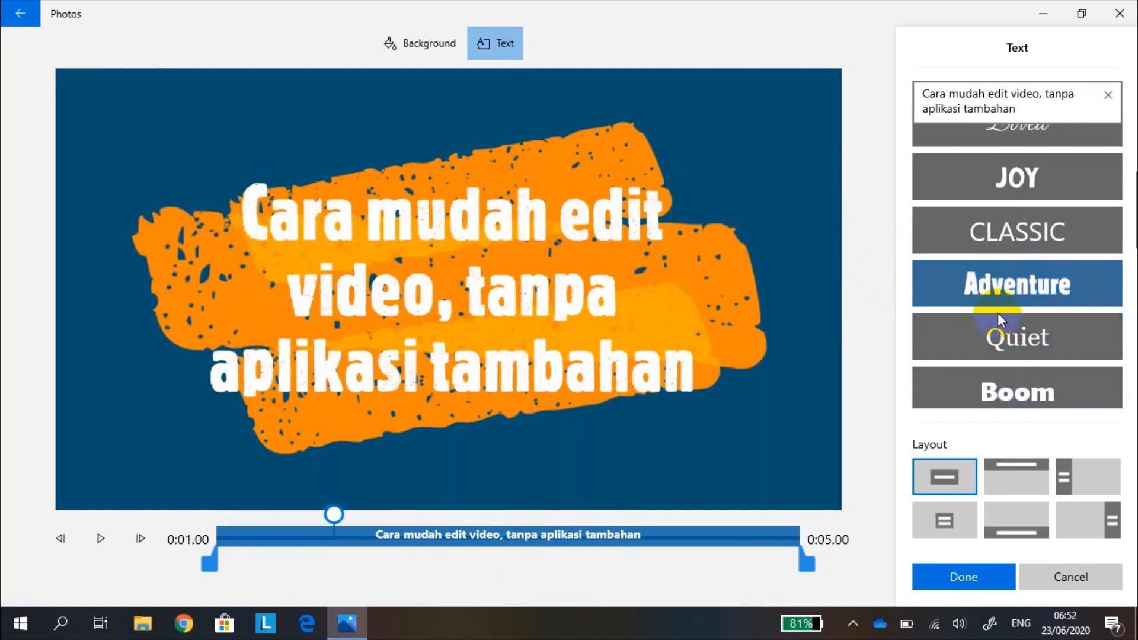
scroll(1025, 285, down, 8)
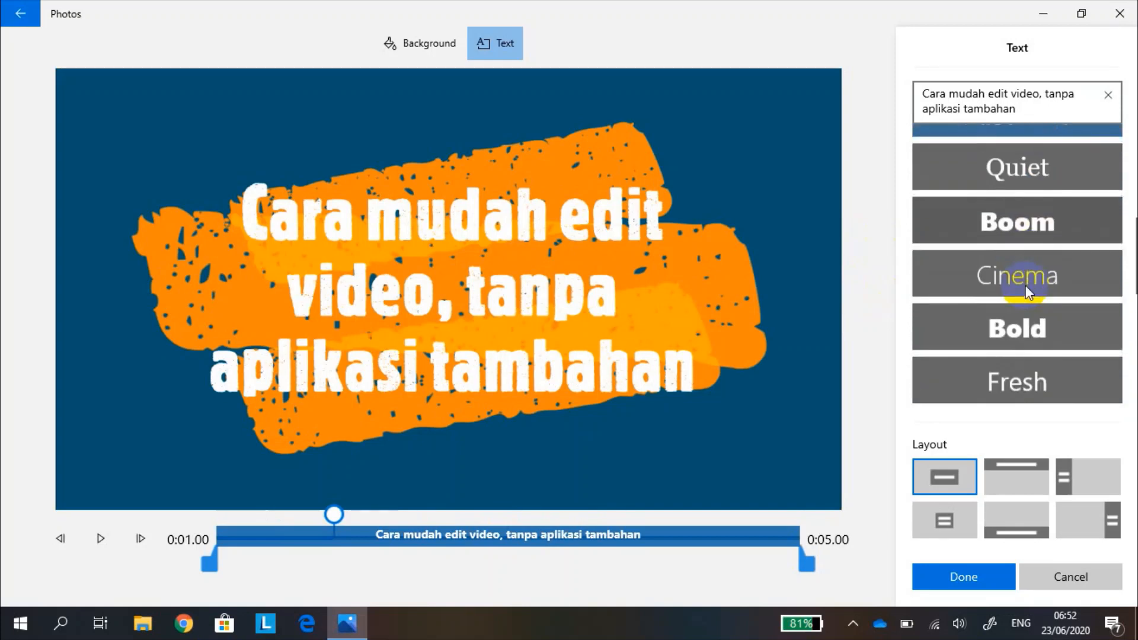
Step: Try the alternative text layouts, return to the Title 1 layout and save the title card's text
click(1015, 475)
click(1076, 474)
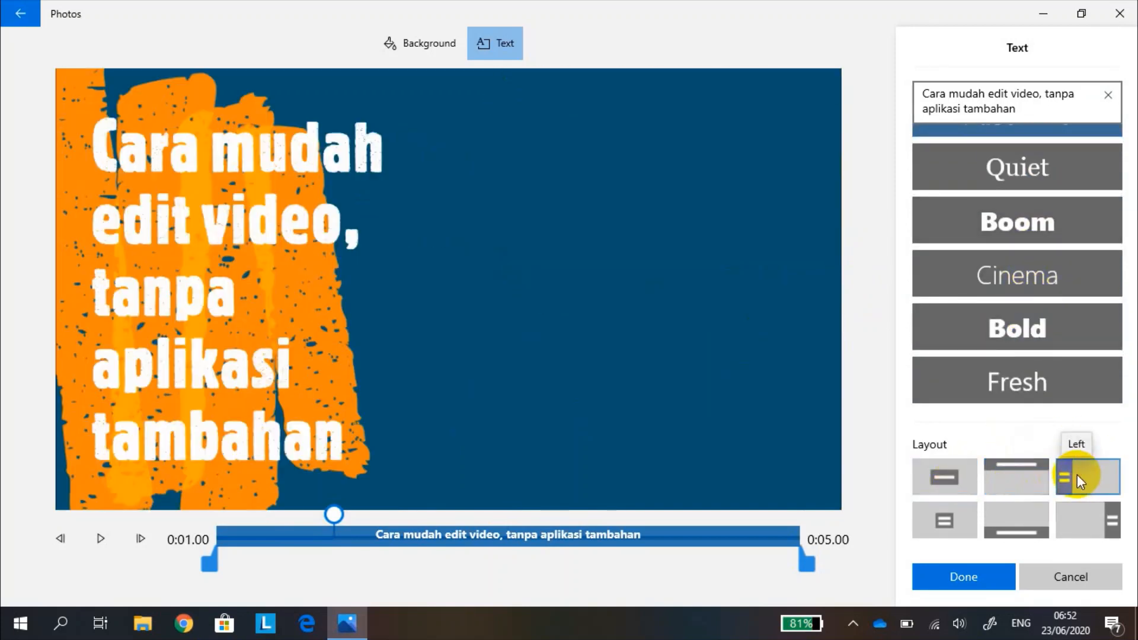
click(1076, 527)
click(1032, 521)
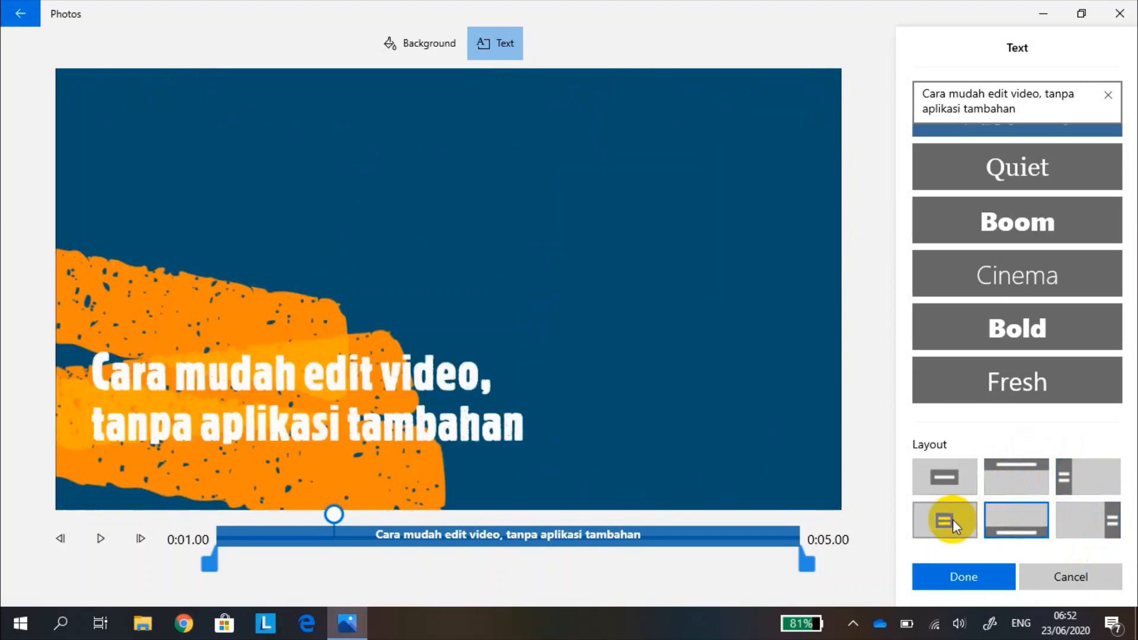
click(951, 519)
click(938, 475)
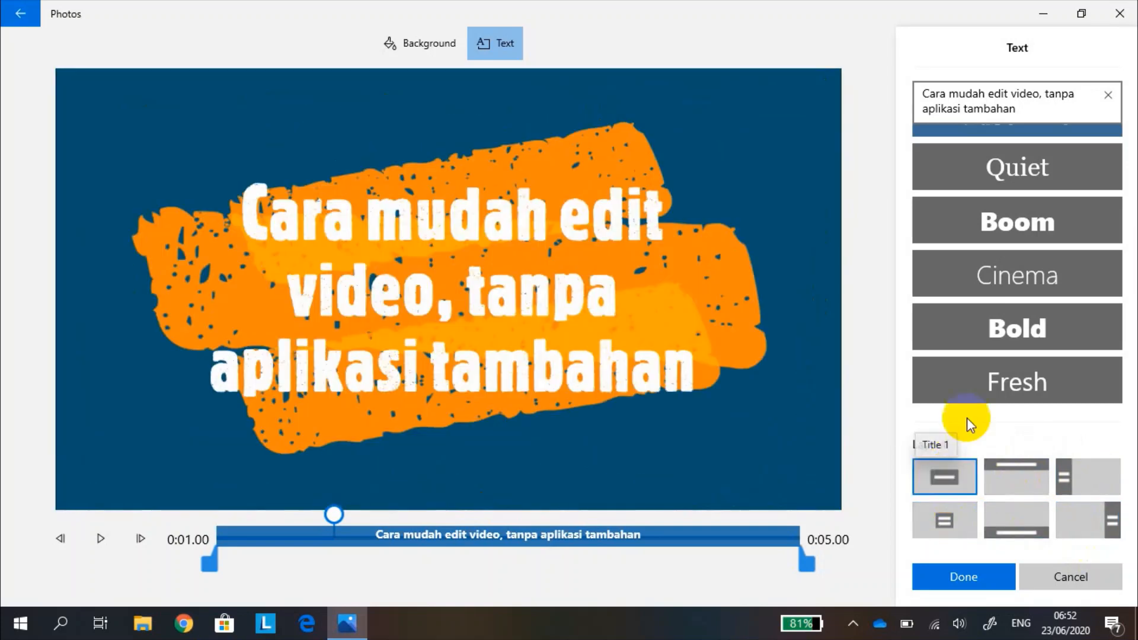
click(949, 575)
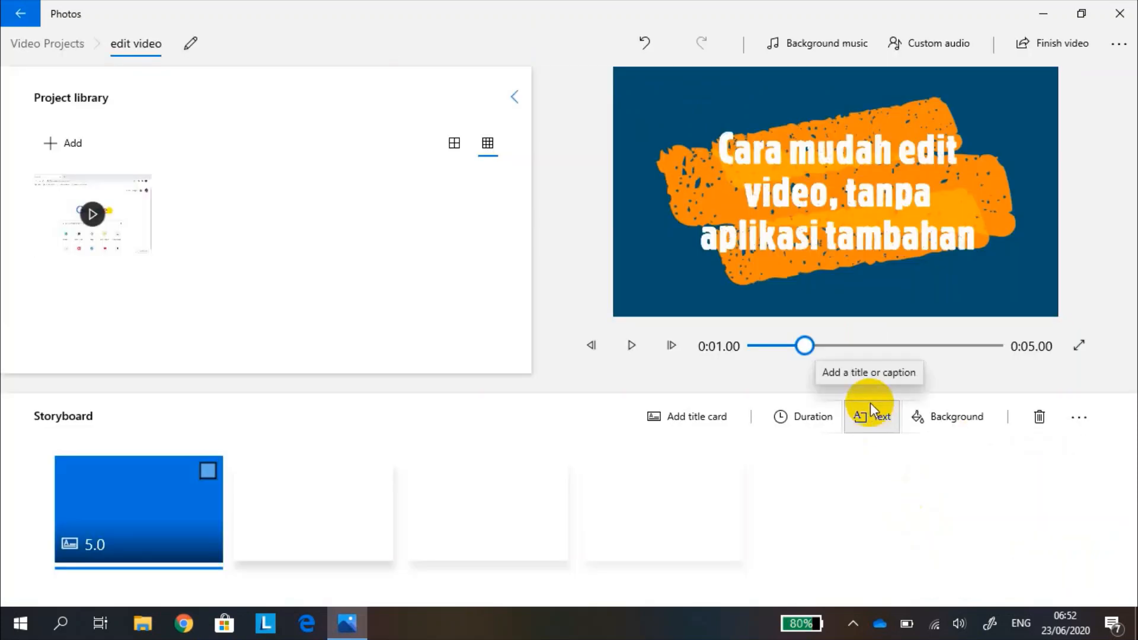
Step: Change the title card's background to the coral red swatch, check its last frame and save the change
click(186, 494)
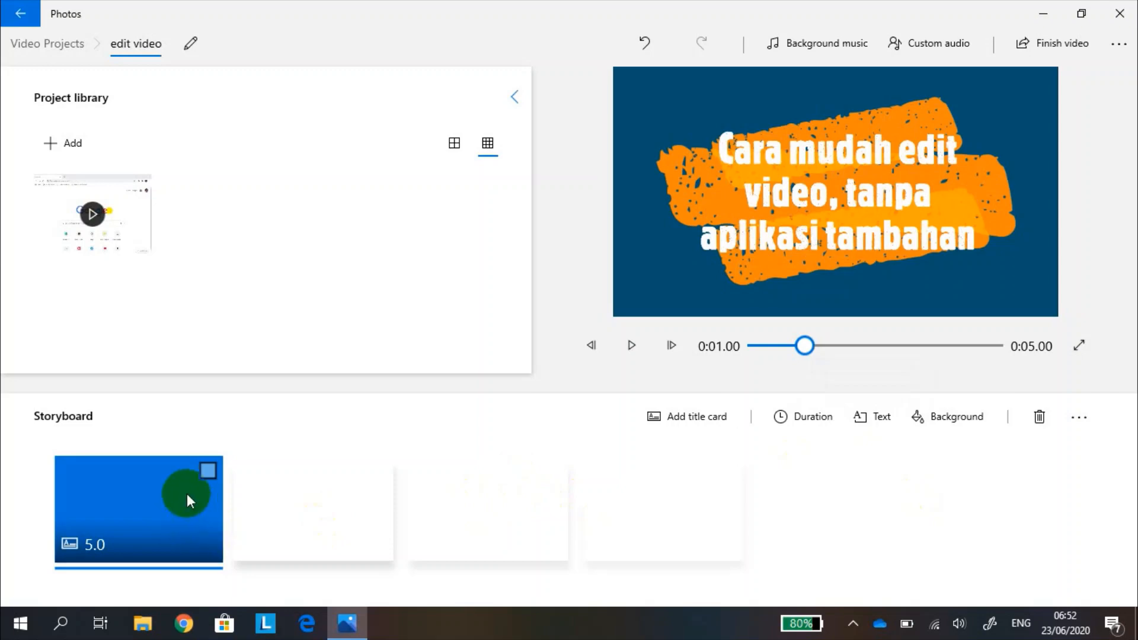
click(943, 420)
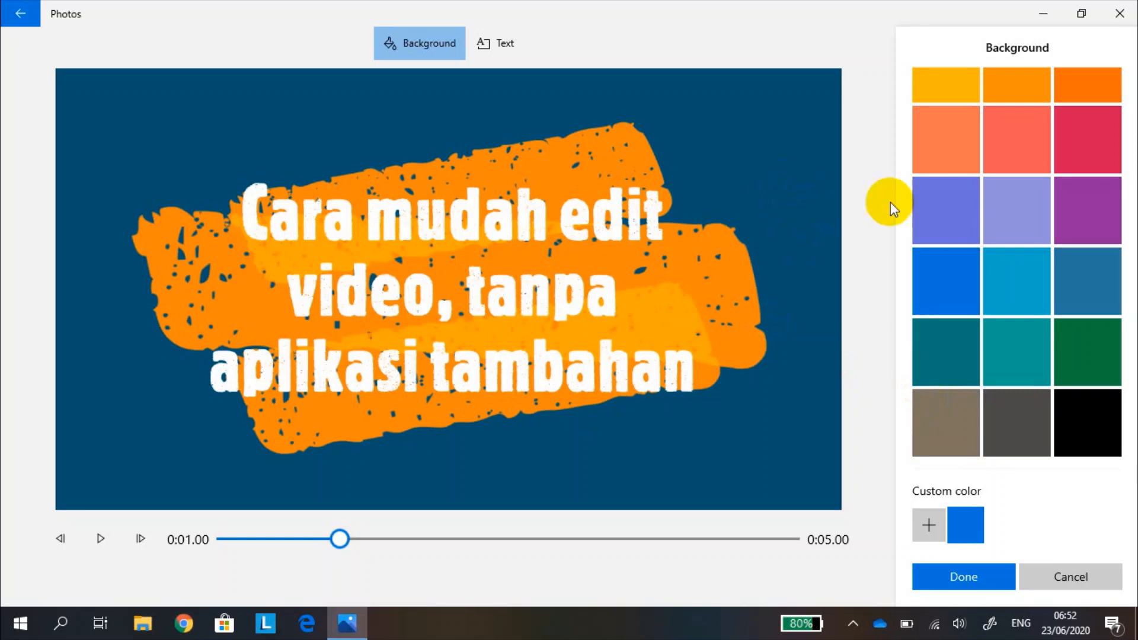
scroll(1001, 173, up, 1)
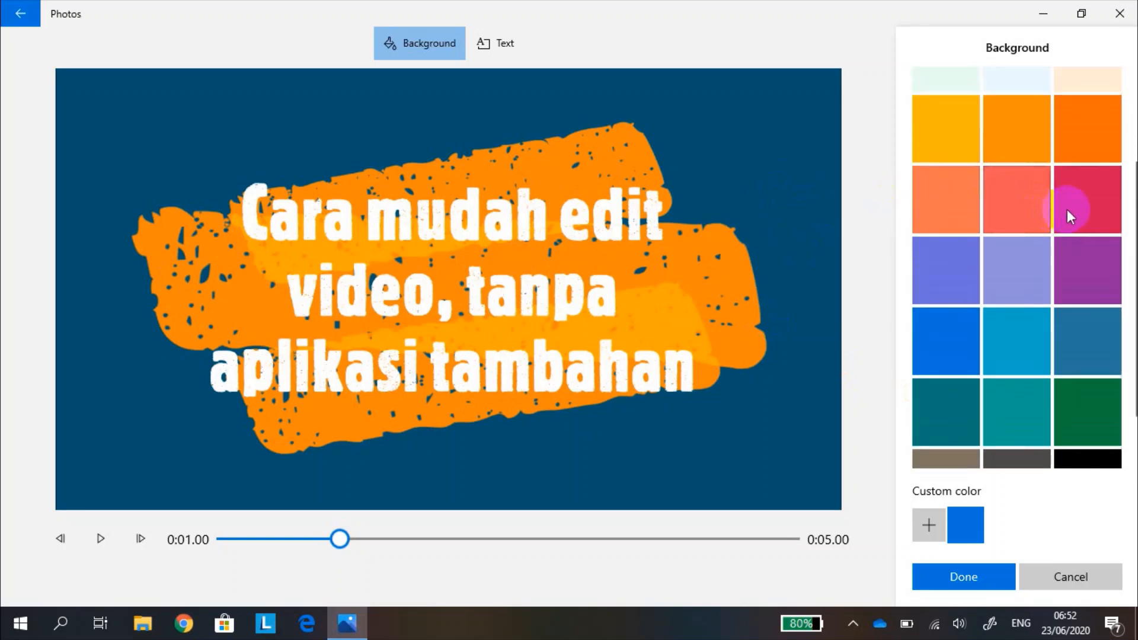
click(1085, 191)
click(1031, 199)
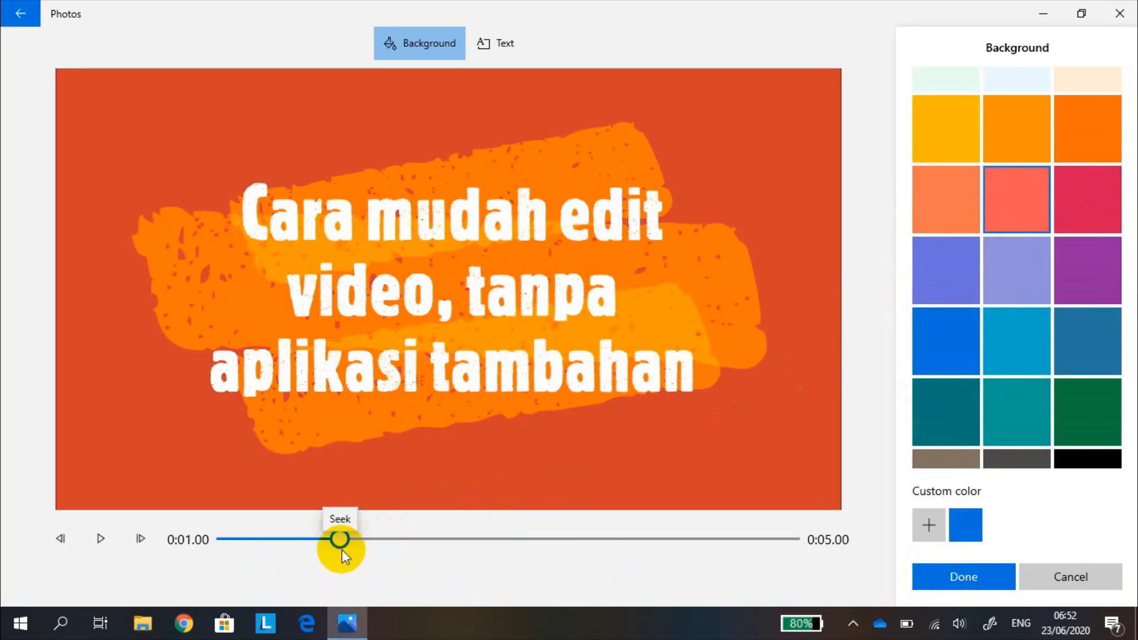
drag(341, 540, 798, 563)
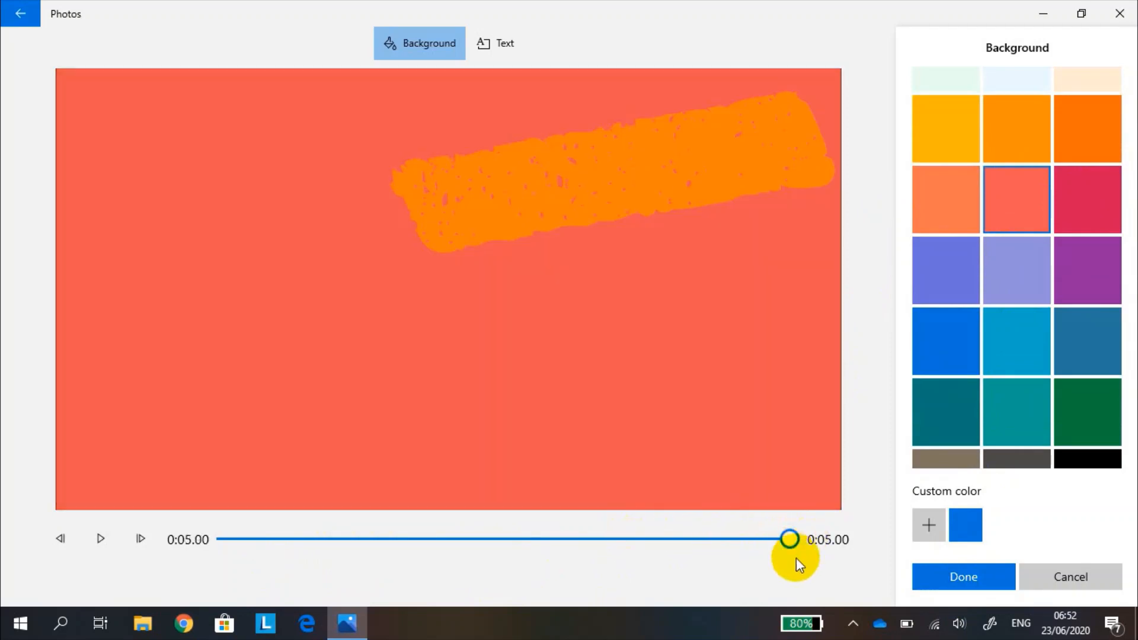
click(974, 575)
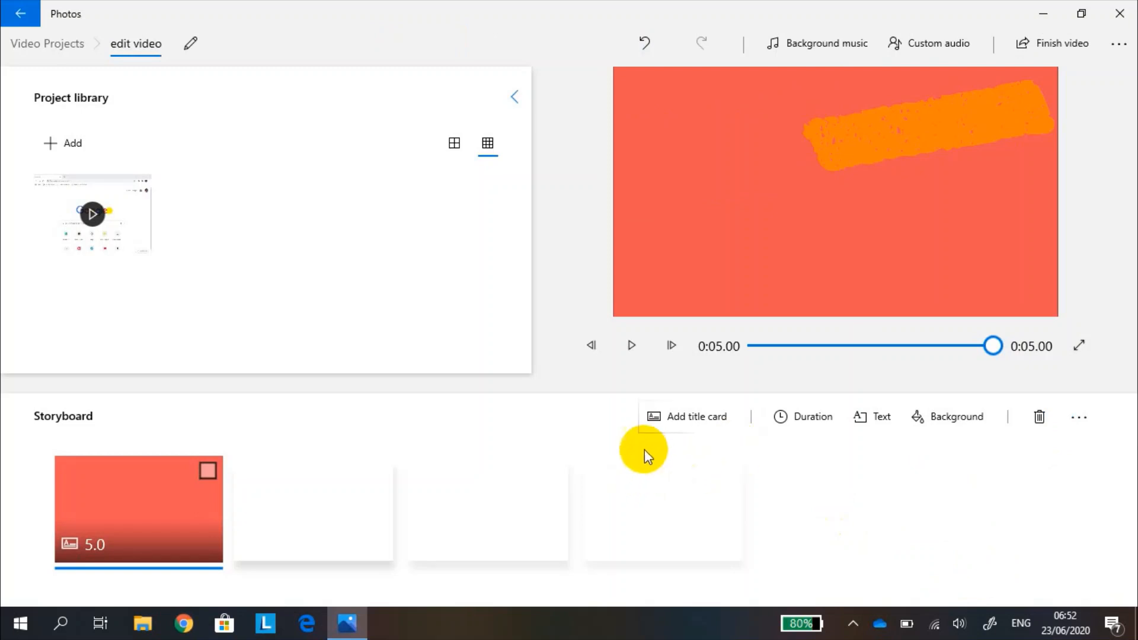
Step: Play the title card and view the available background music options without choosing a track
click(631, 345)
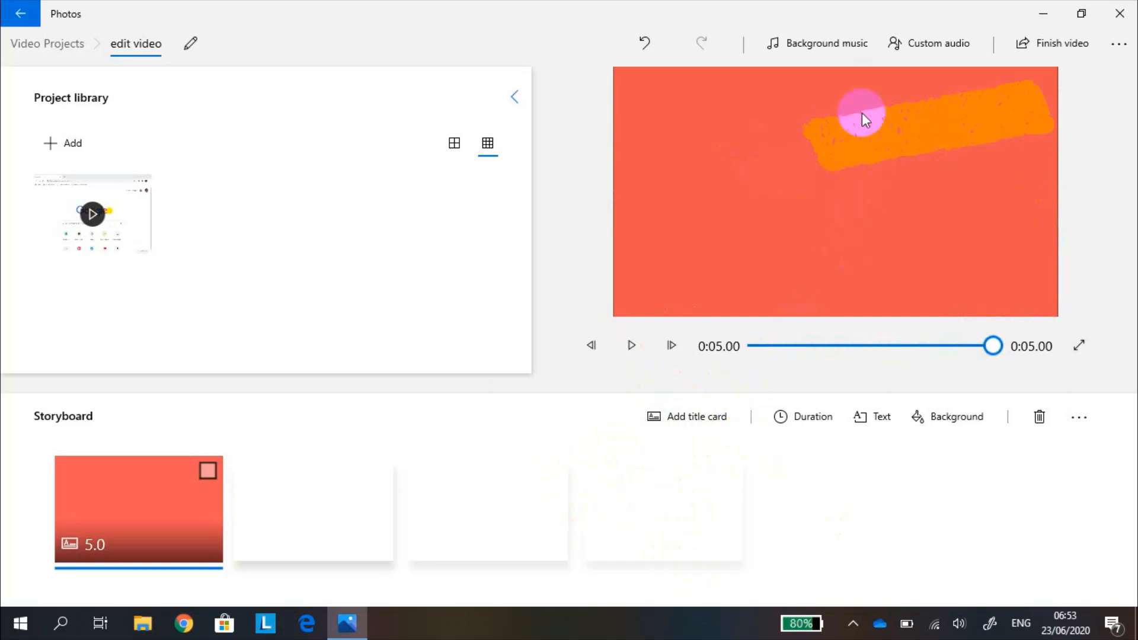
click(823, 43)
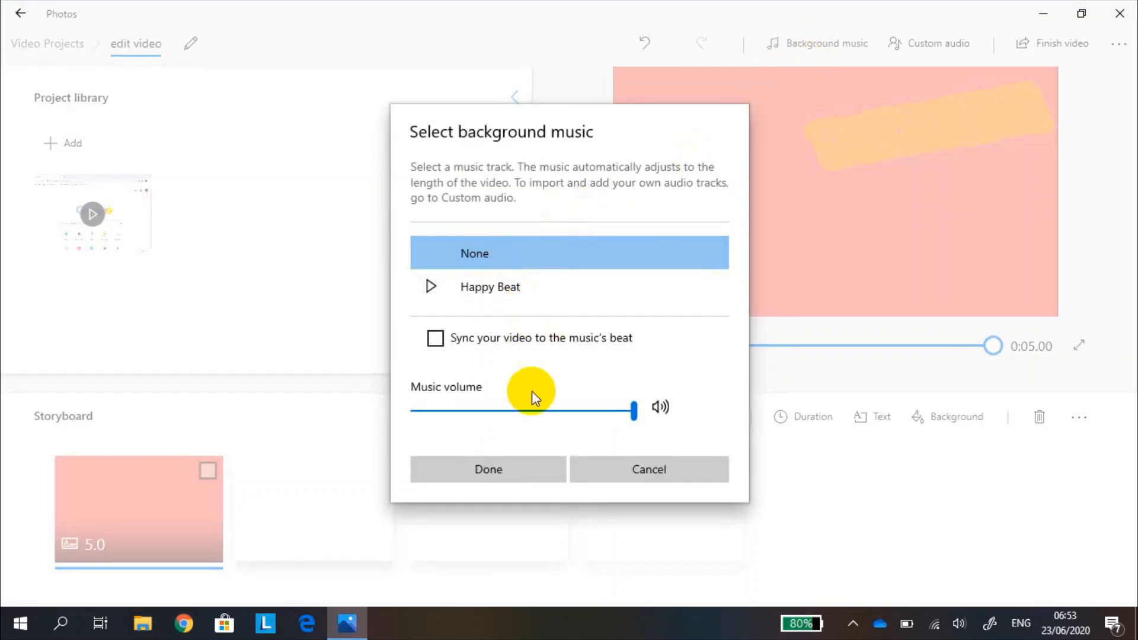
click(630, 464)
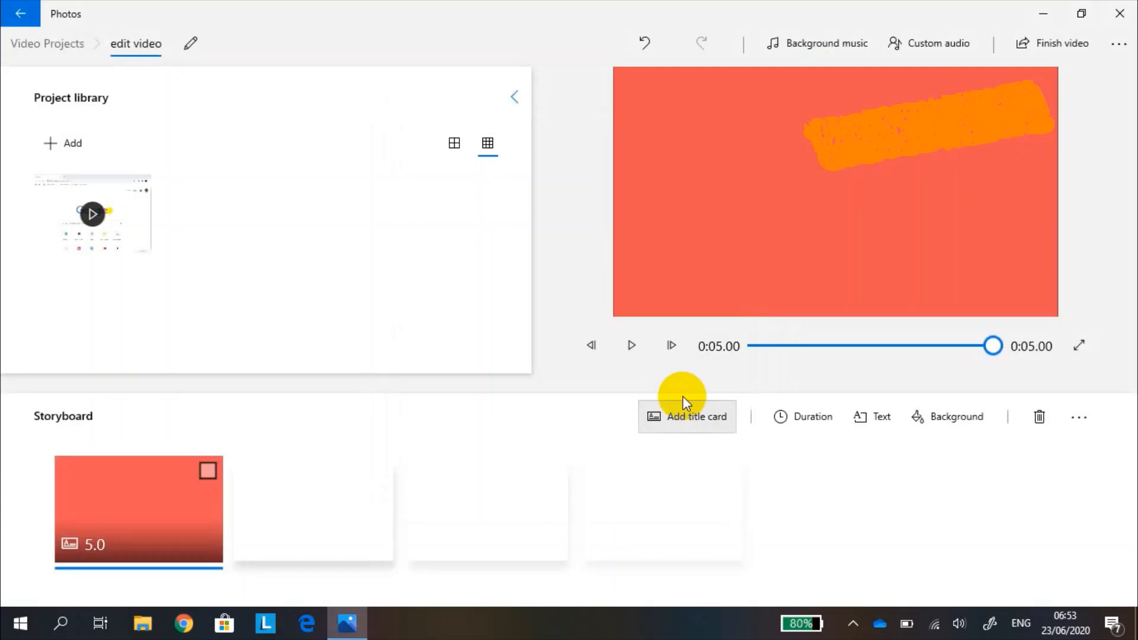
Step: Add the custom audio file "Ketsa_-_05_-_Crescents" from the "mp3 instrumen" folder inside "bahan video"
click(937, 44)
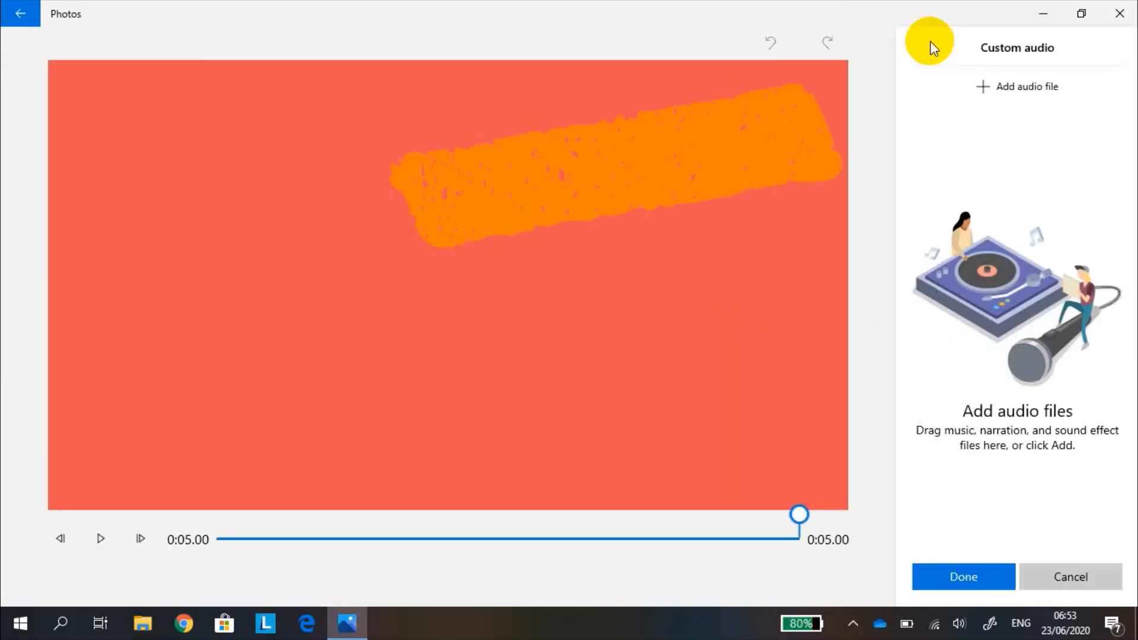
click(987, 86)
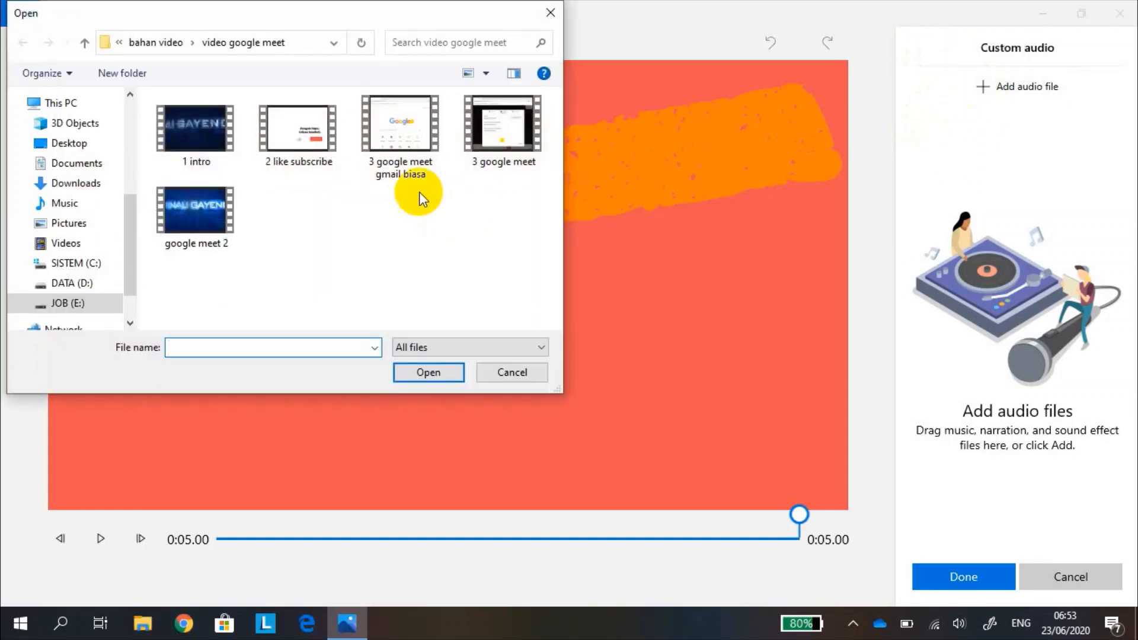
click(163, 41)
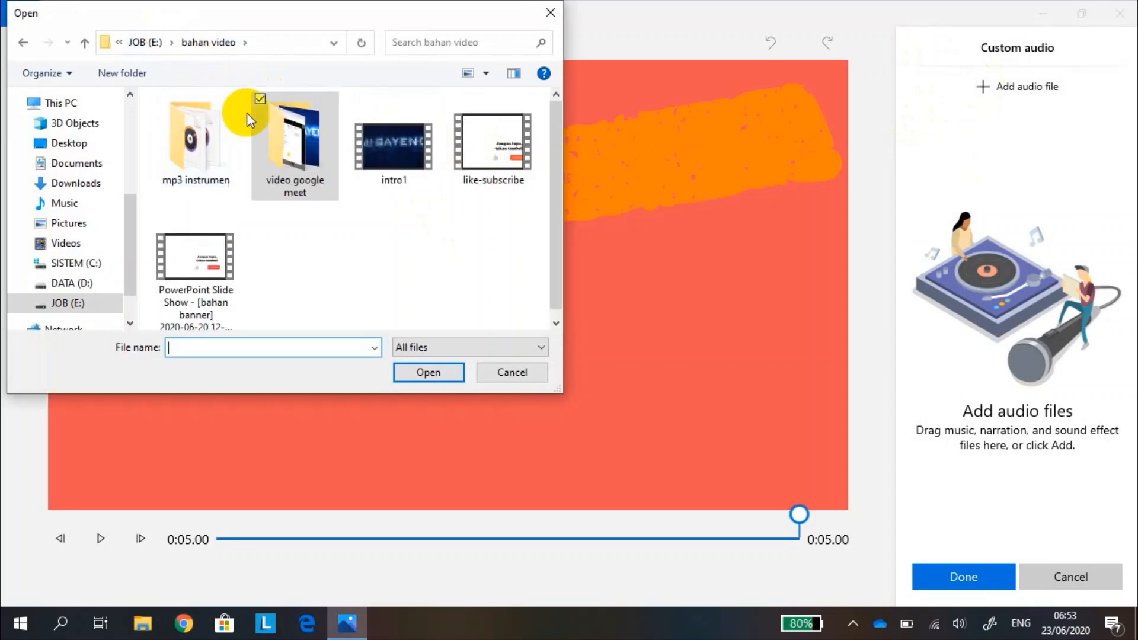
double_click(205, 141)
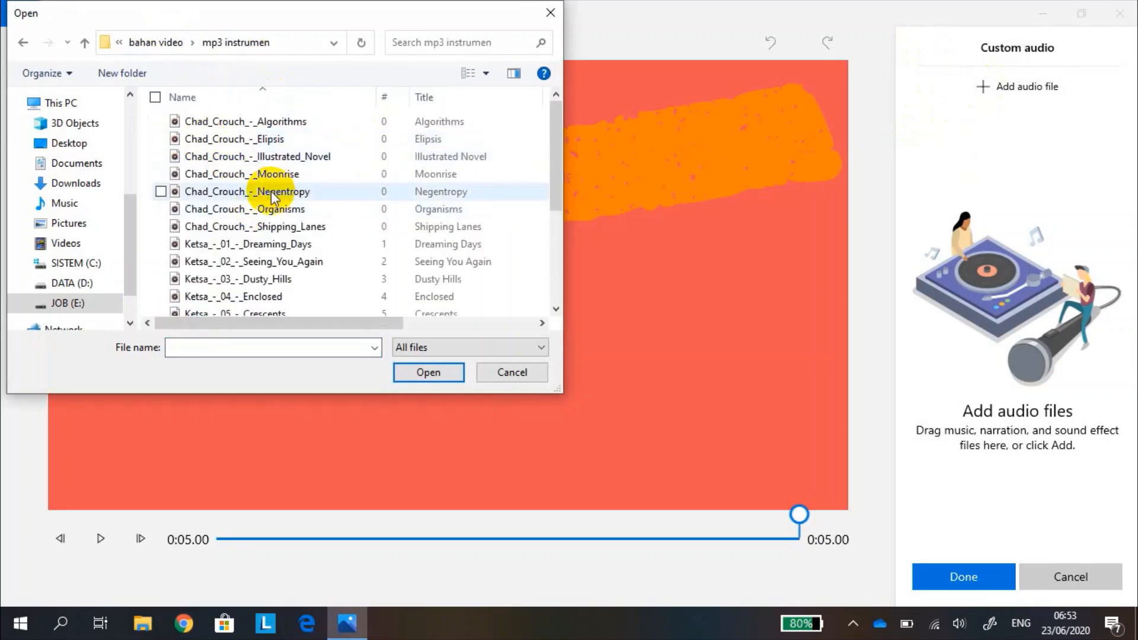
scroll(267, 214, down, 1)
click(275, 273)
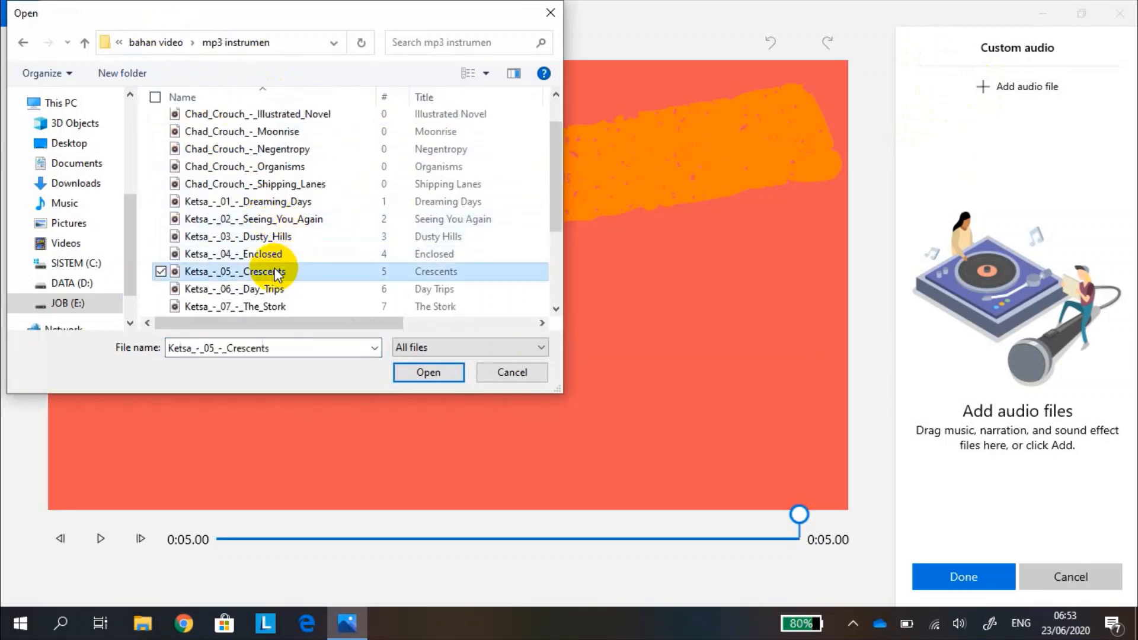
click(427, 372)
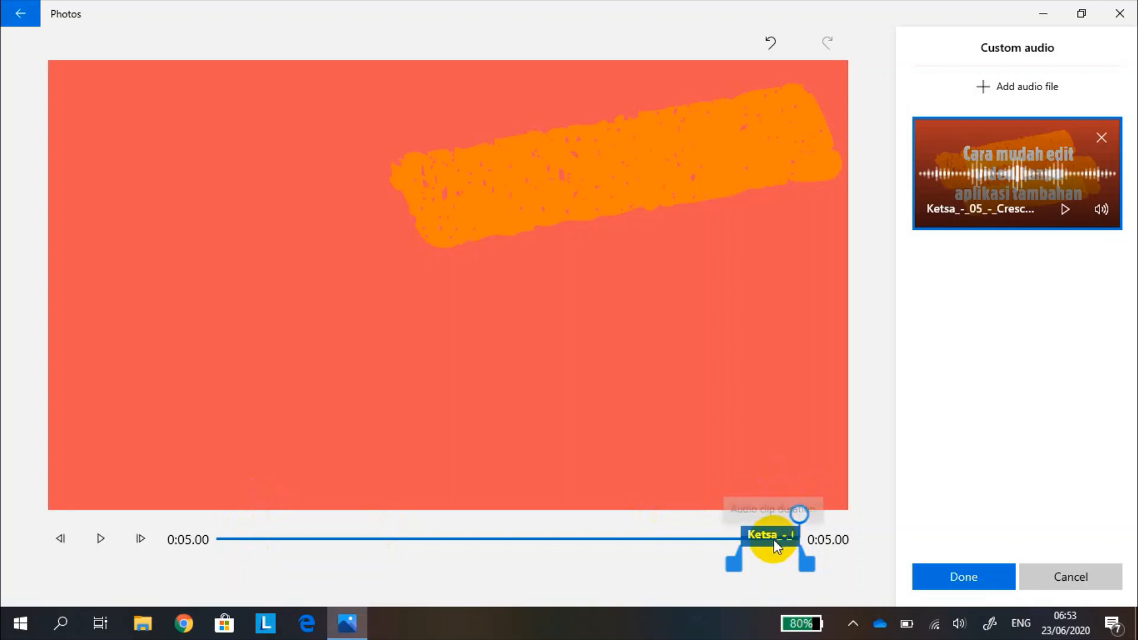
Step: Move the audio clip to the start of the timeline and extend it to the end of the 5-second title card
drag(774, 539, 215, 542)
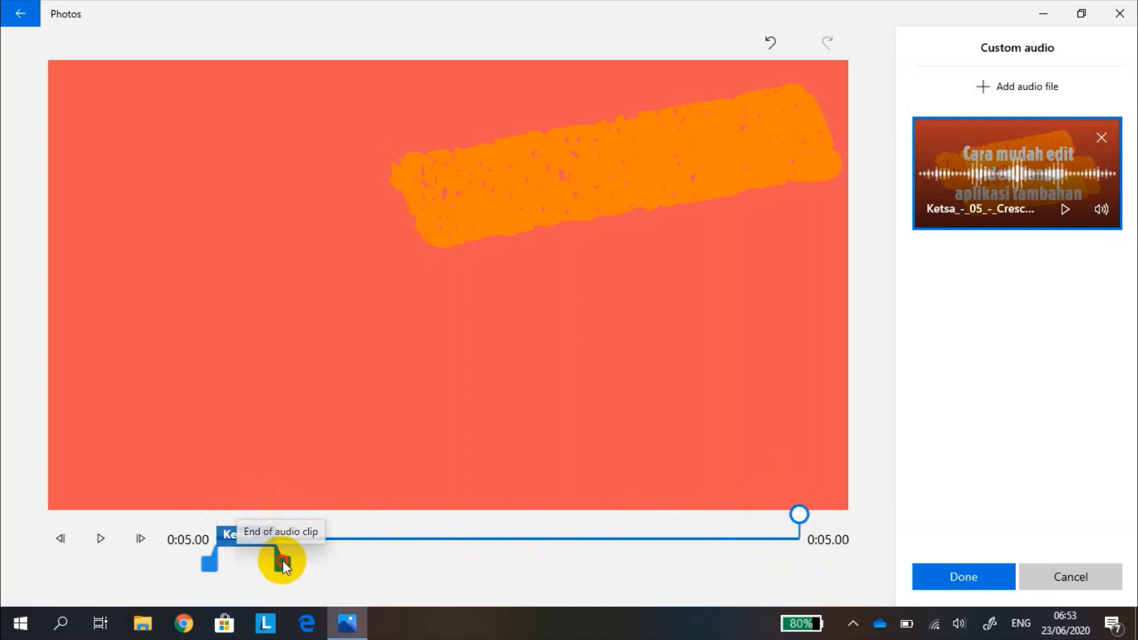
drag(284, 568, 807, 539)
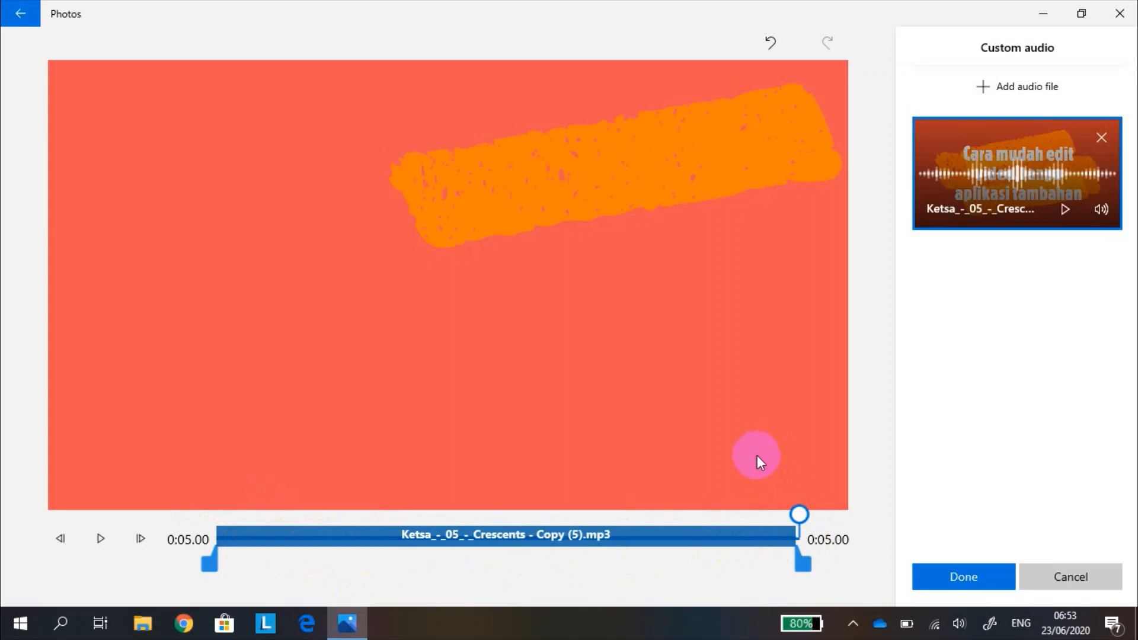
click(748, 522)
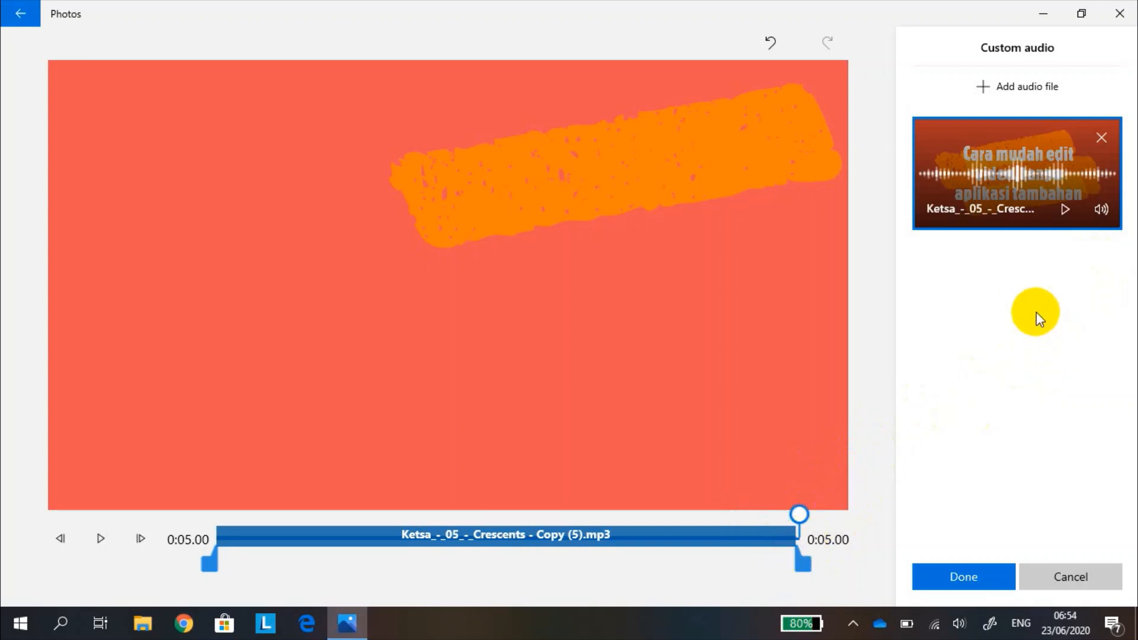
Step: Set the audio clip to fade out and save the custom audio
click(1102, 214)
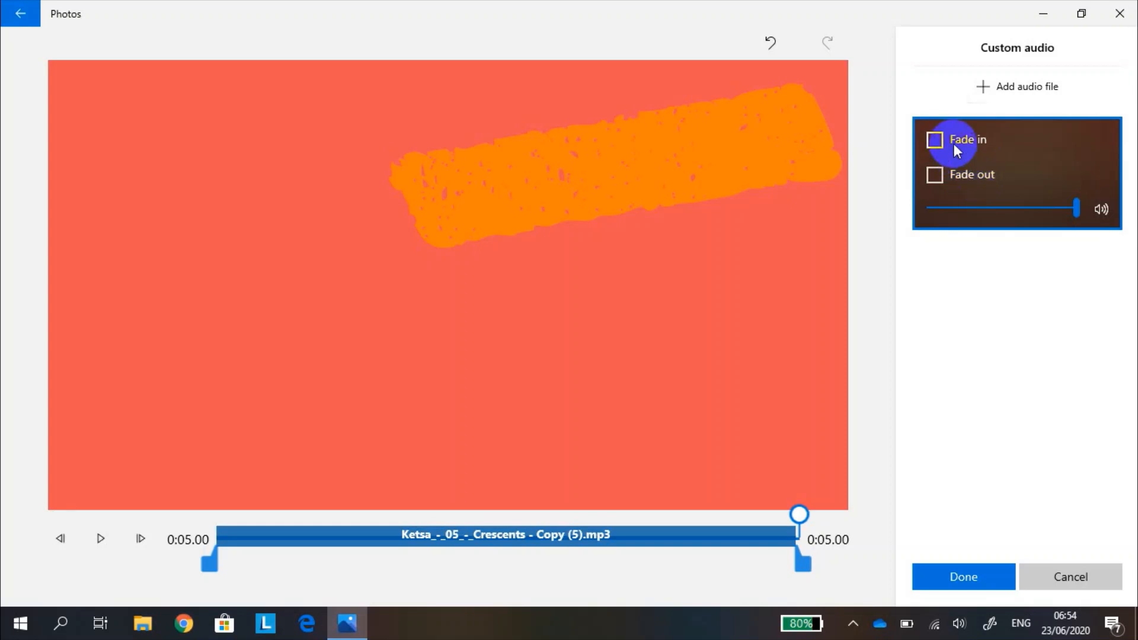
click(942, 178)
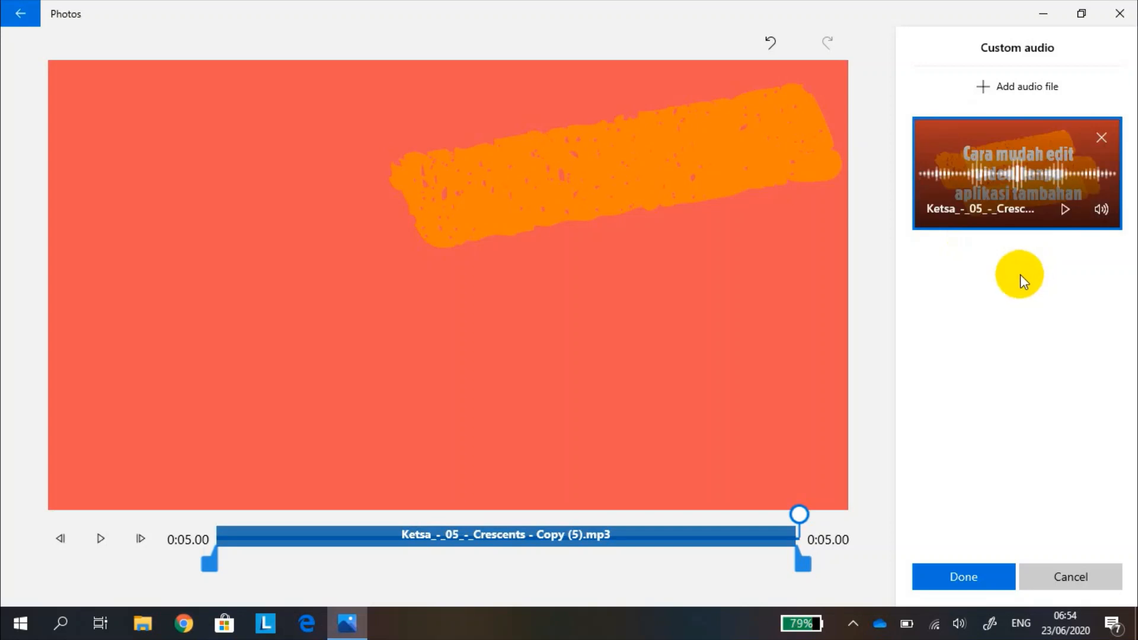
click(947, 578)
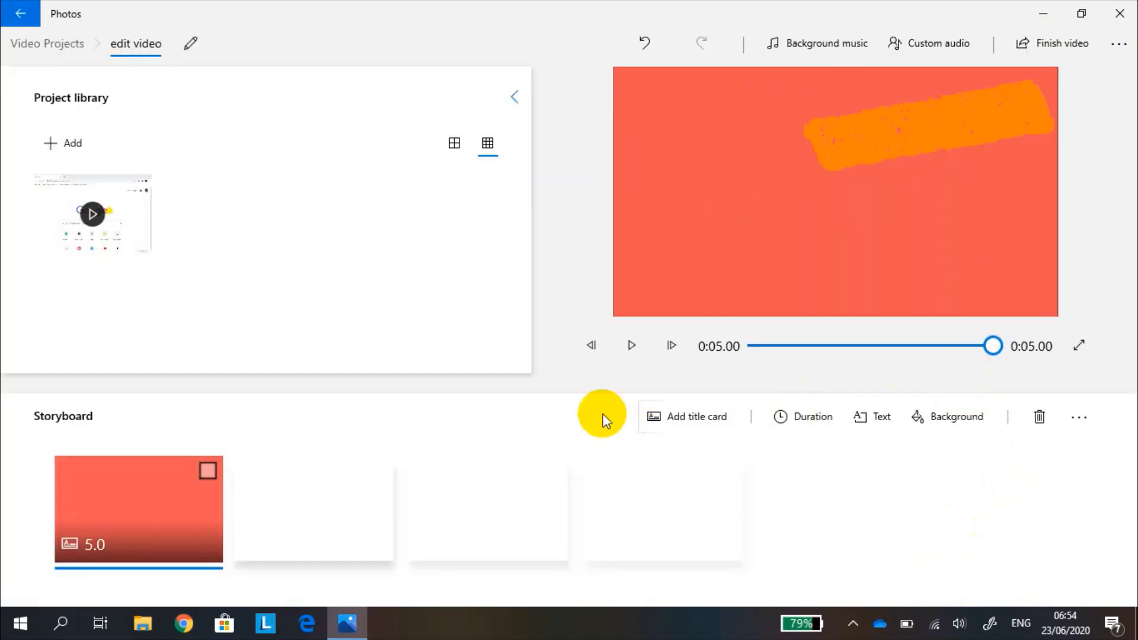
Step: Play the title card with its audio and add the library's video clip to the storyboard after the card
click(632, 345)
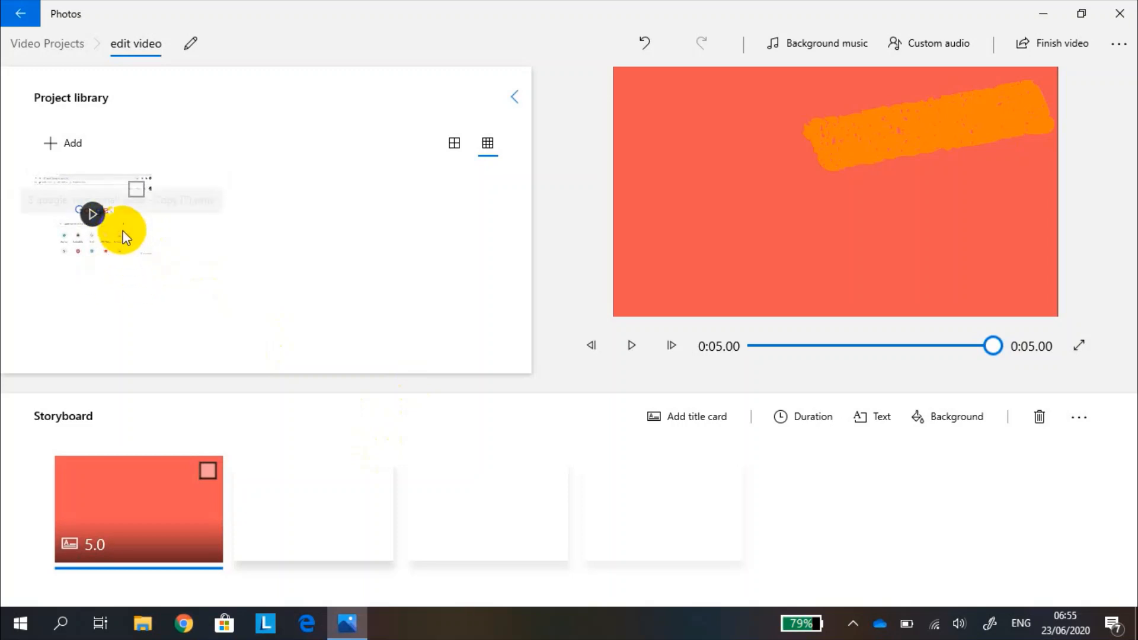
drag(125, 237, 358, 493)
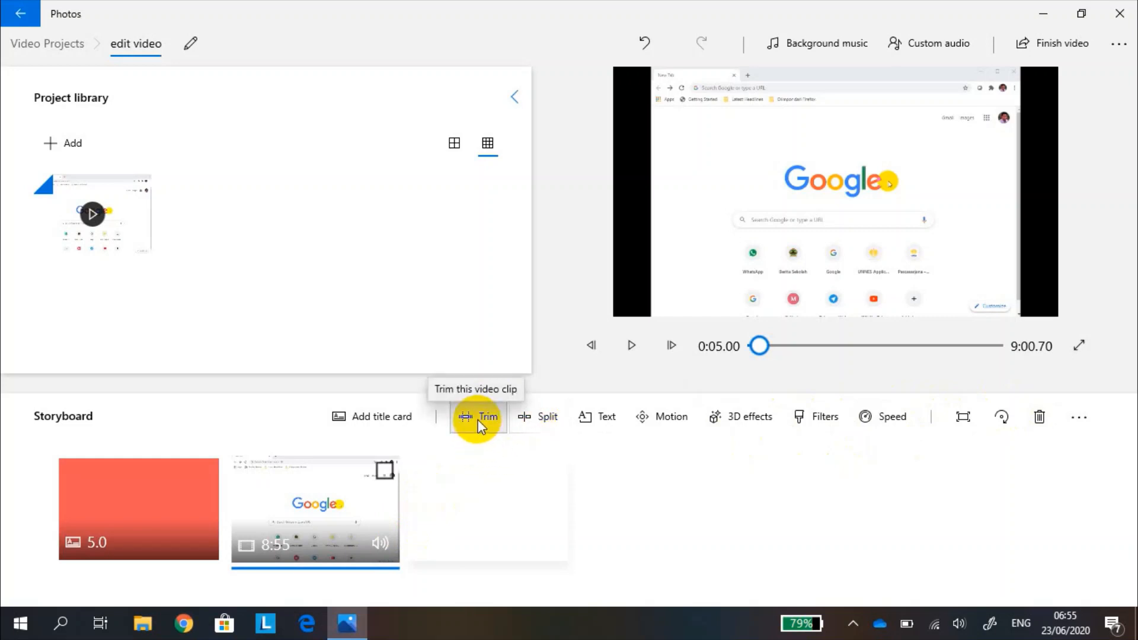
Step: Play the beginning of the video clip to find a suitable point for splitting it
click(542, 416)
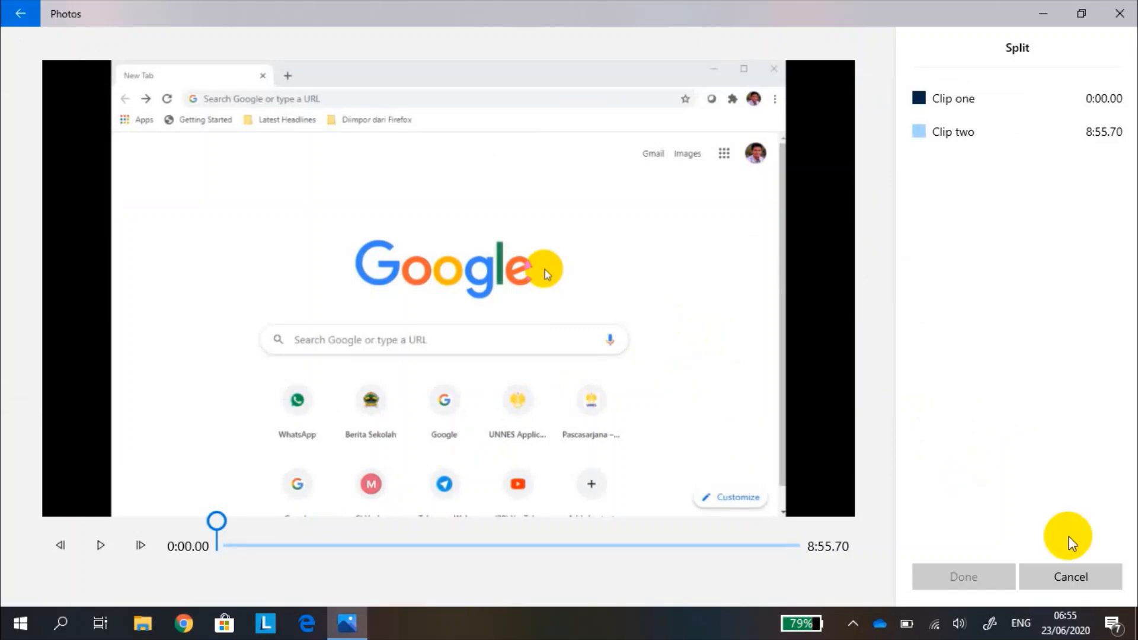
click(1070, 577)
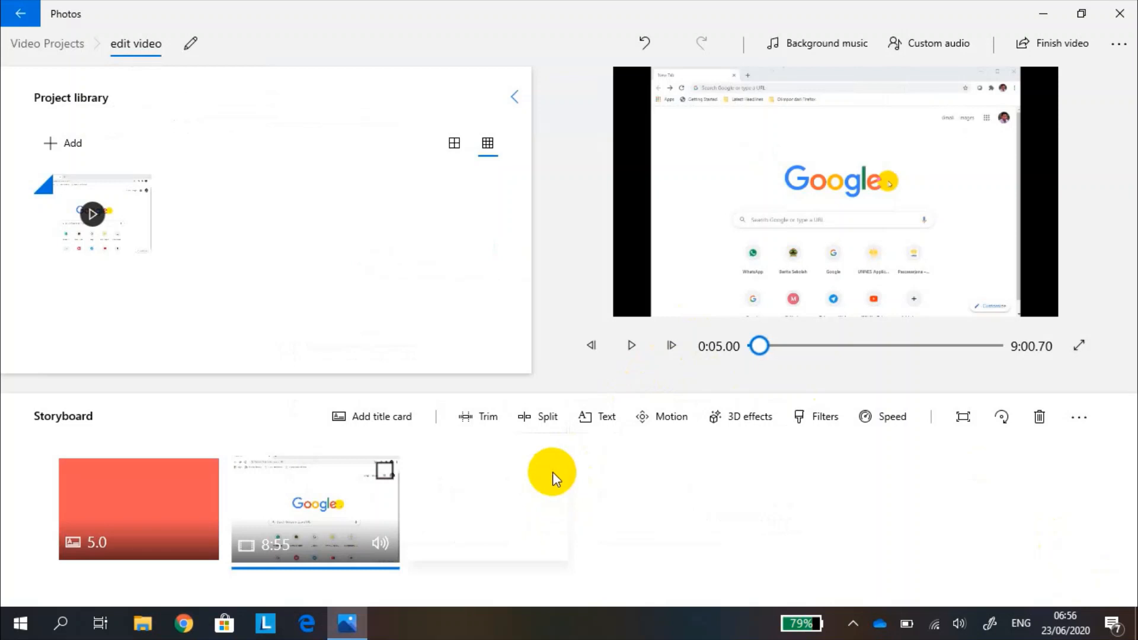
click(633, 349)
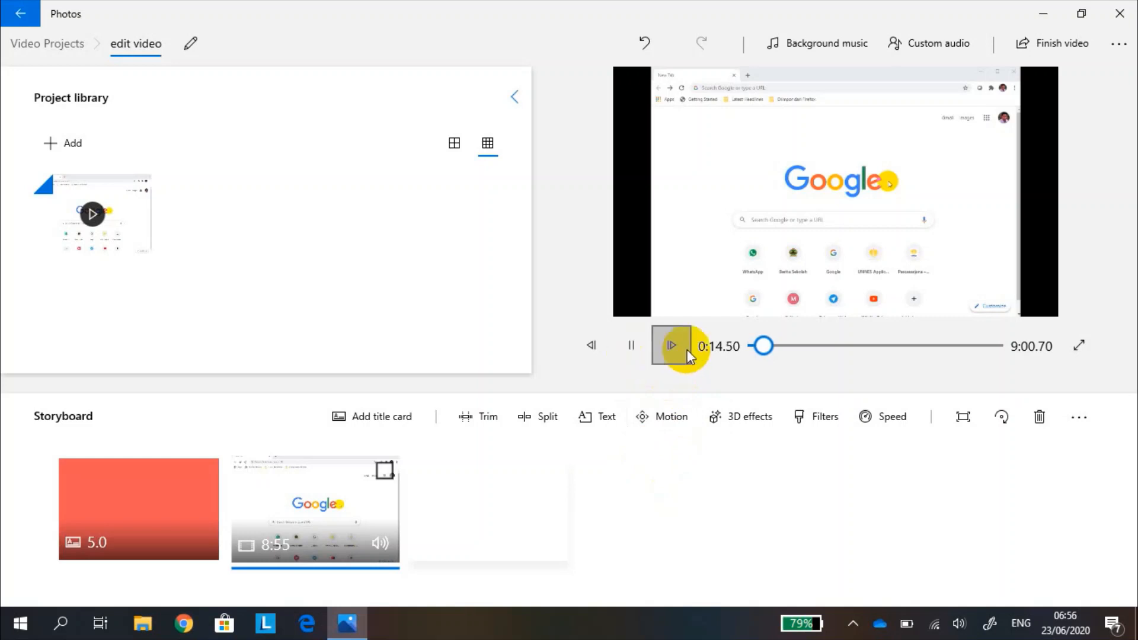
click(631, 346)
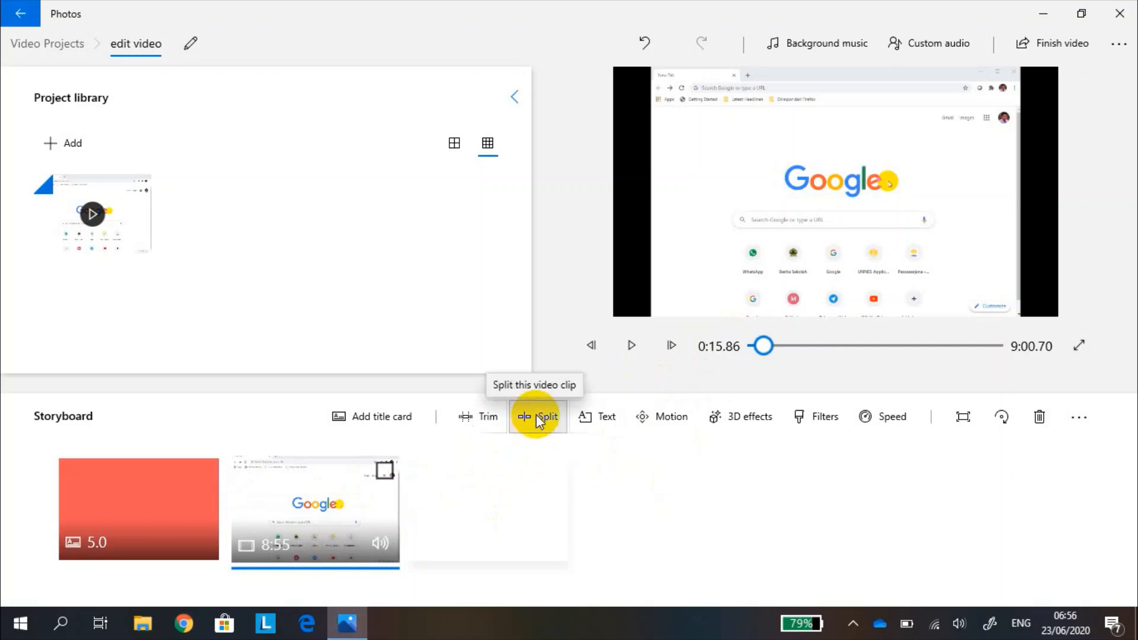
Step: Split the video clip at 0:07.63 into a short opening part and a long remaining part
click(524, 430)
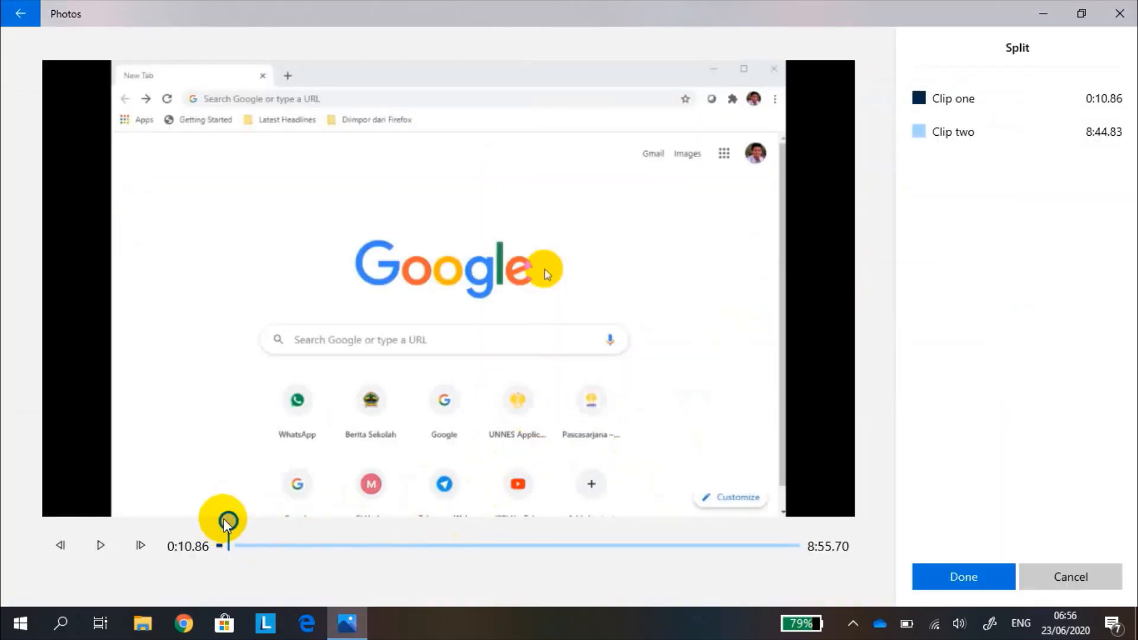
drag(228, 522, 218, 520)
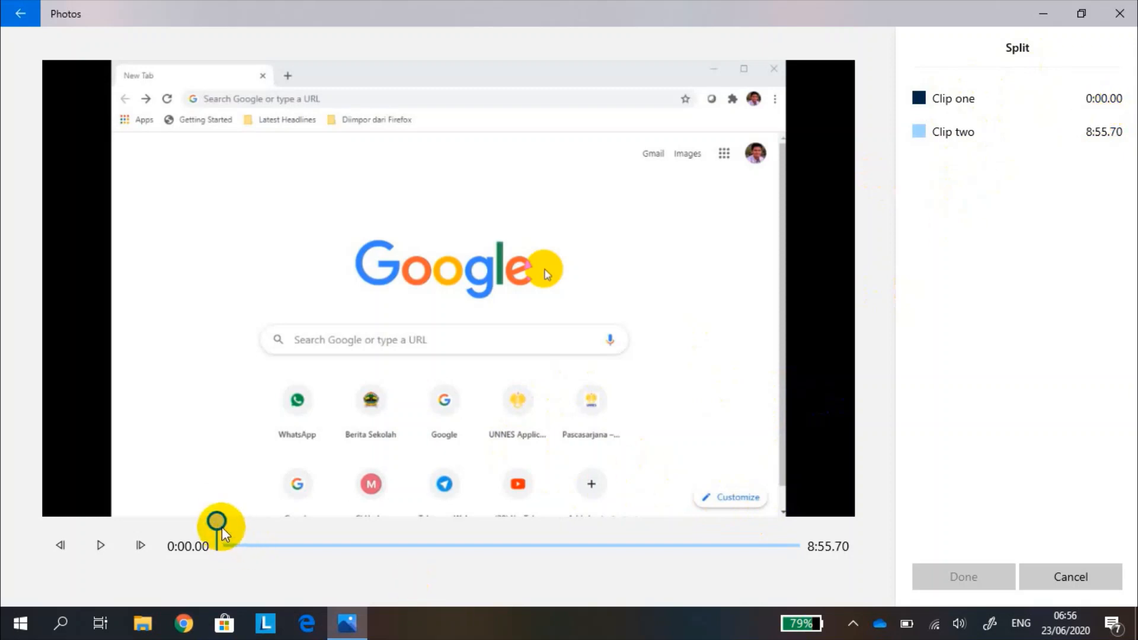
drag(218, 525, 227, 525)
mouse_move(223, 525)
mouse_down()
mouse_move(287, 525)
mouse_move(224, 525)
mouse_up()
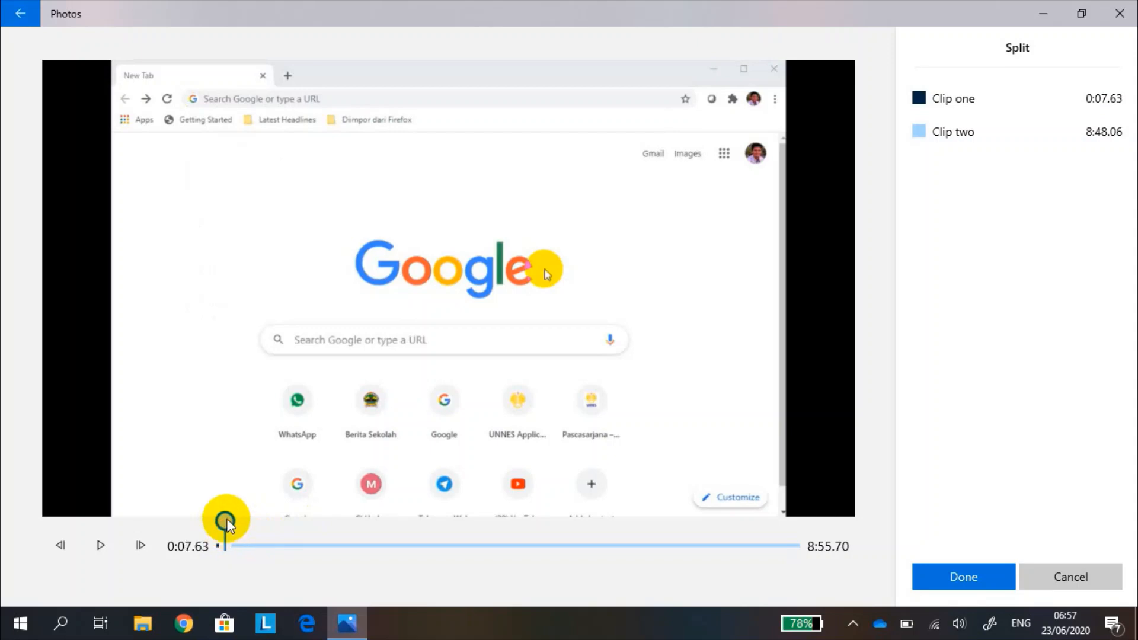
key(Right)
key(Left)
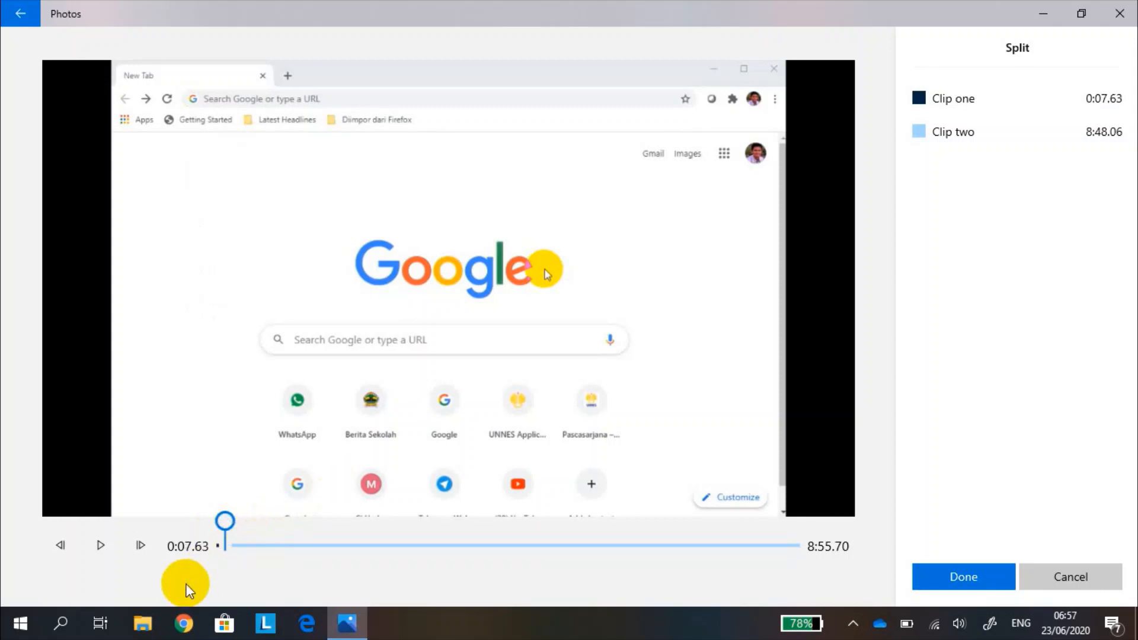
click(848, 322)
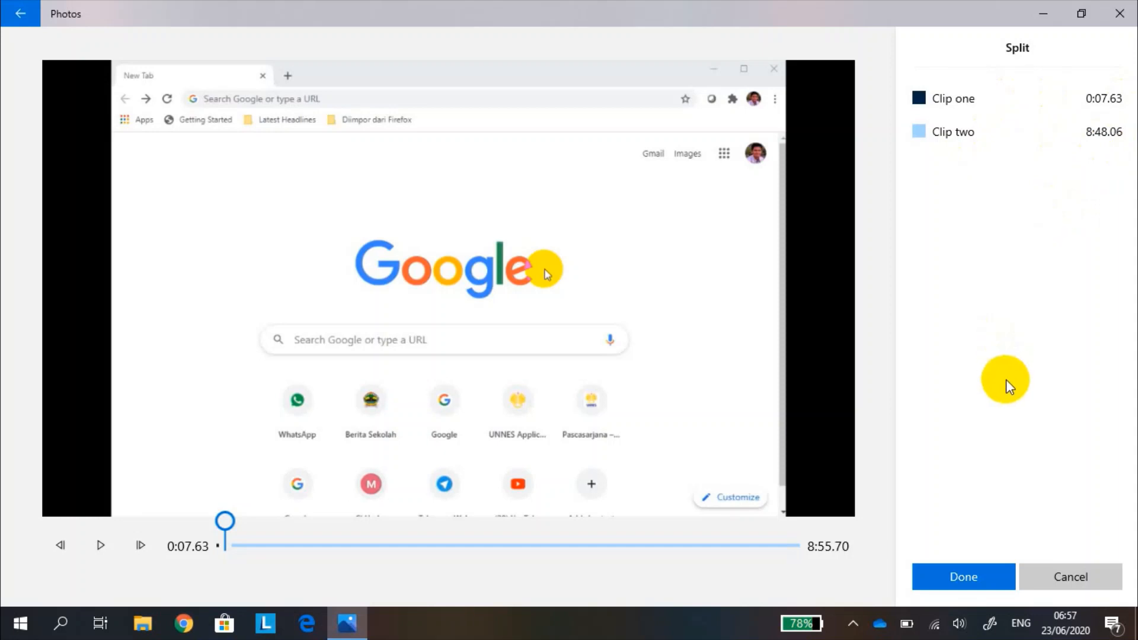
click(960, 580)
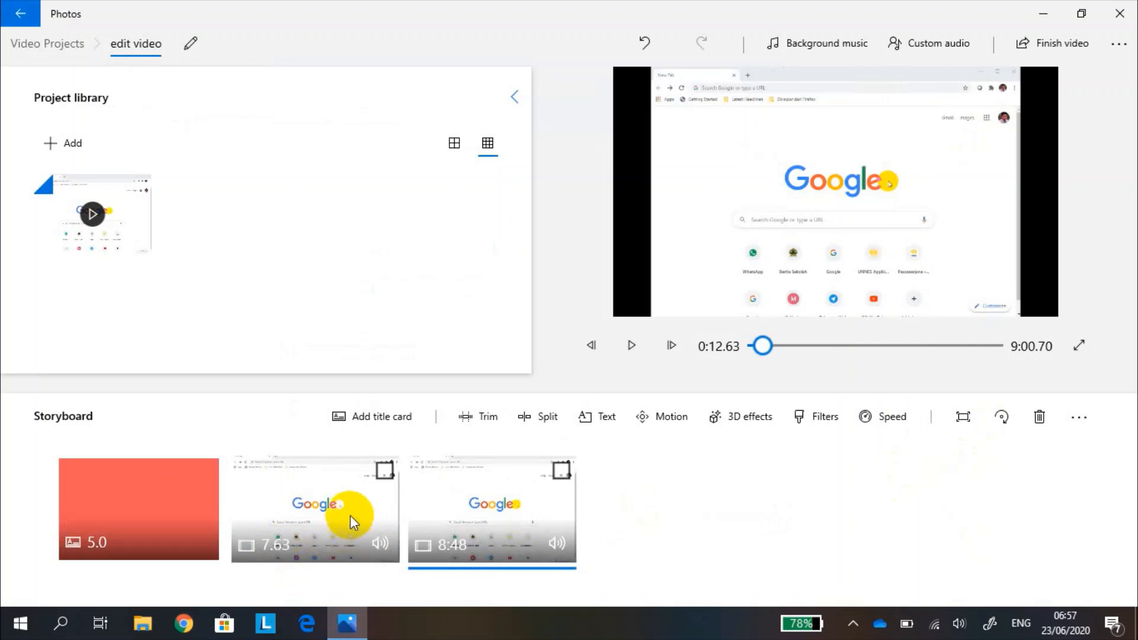
Step: Play the project across the split between the two video parts to check the cut
click(347, 518)
click(630, 346)
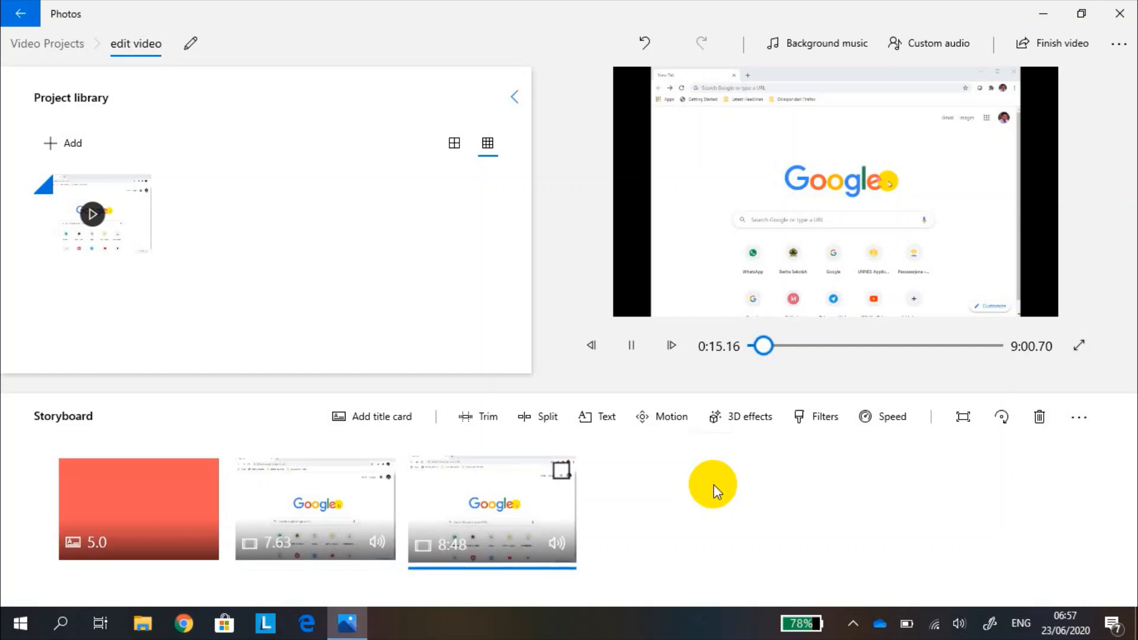
click(632, 345)
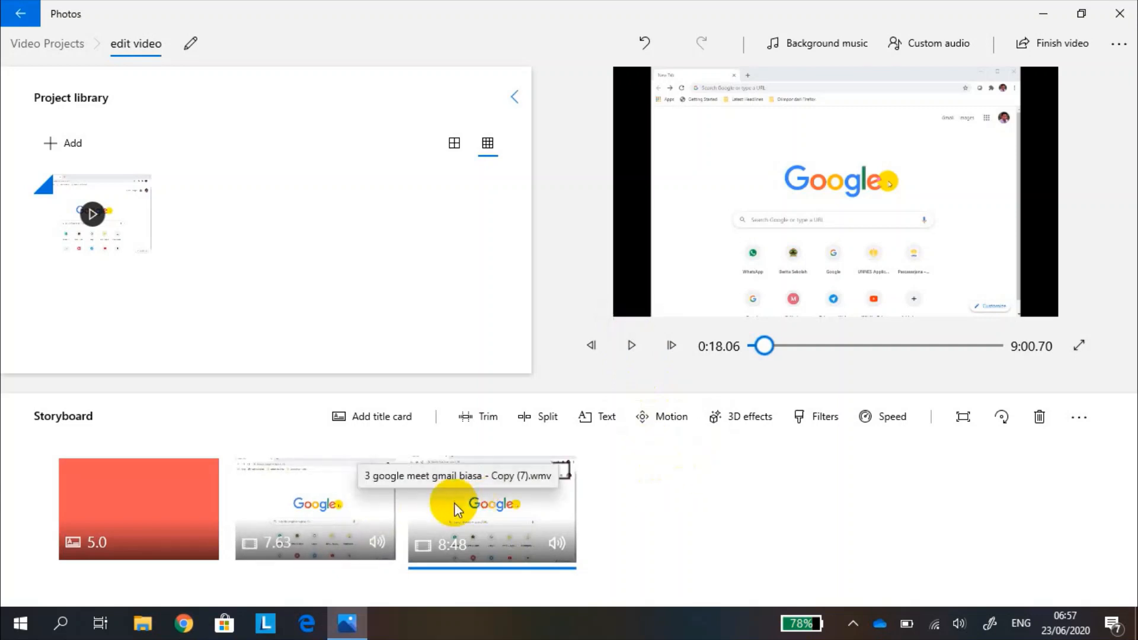
Step: Remove the 7.63-second opening clip from the storyboard, then preview the remaining video and rewind to the start
right_click(342, 506)
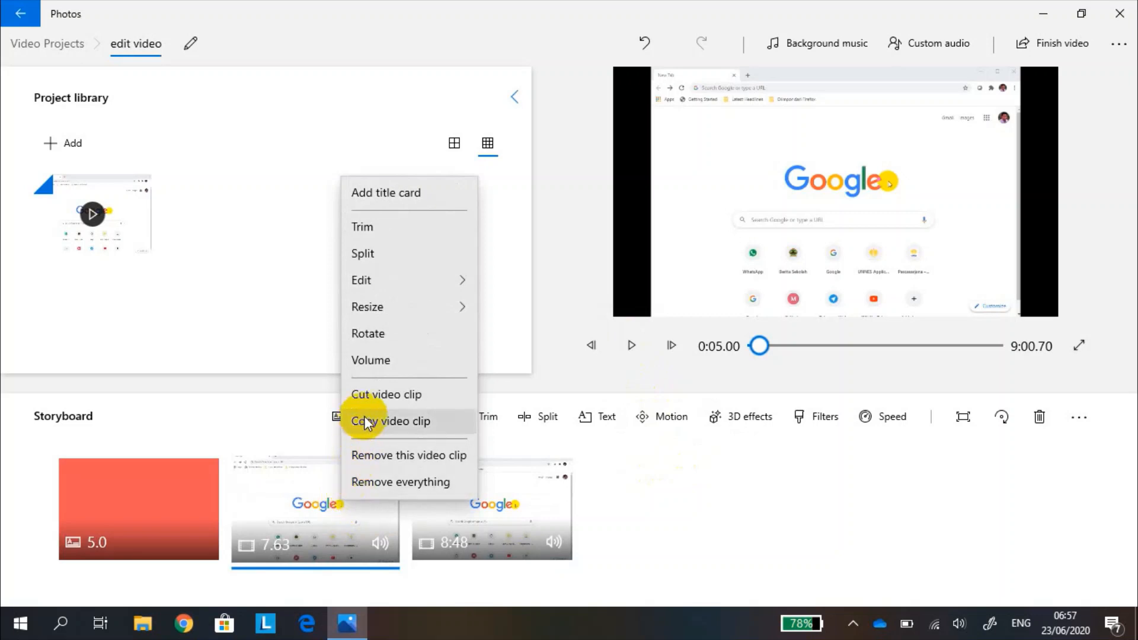
click(389, 456)
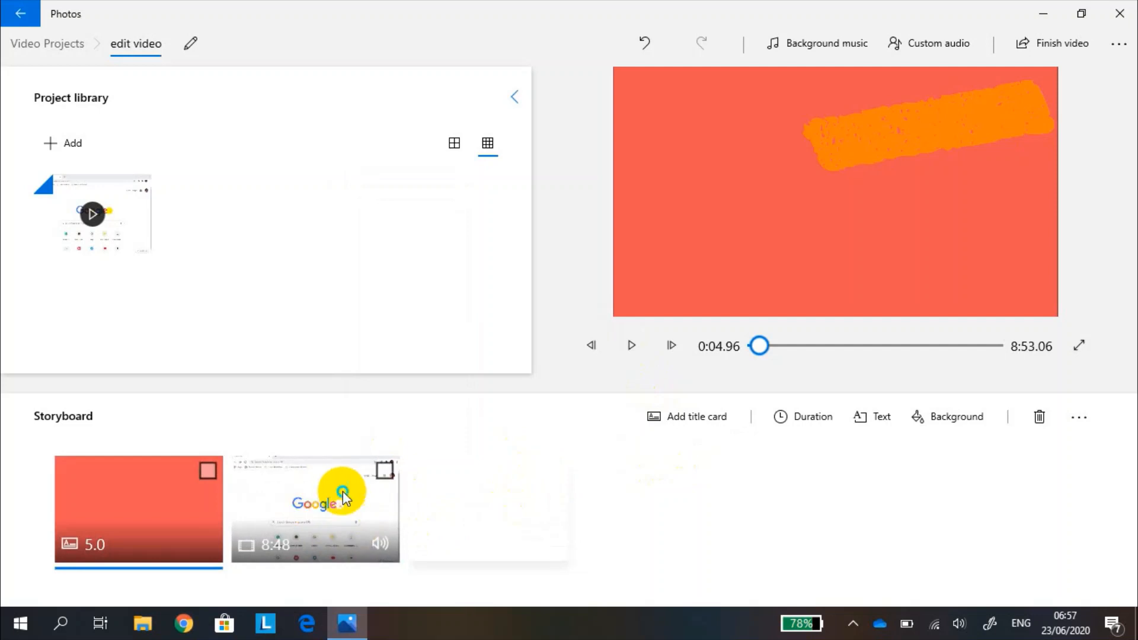
right_click(345, 497)
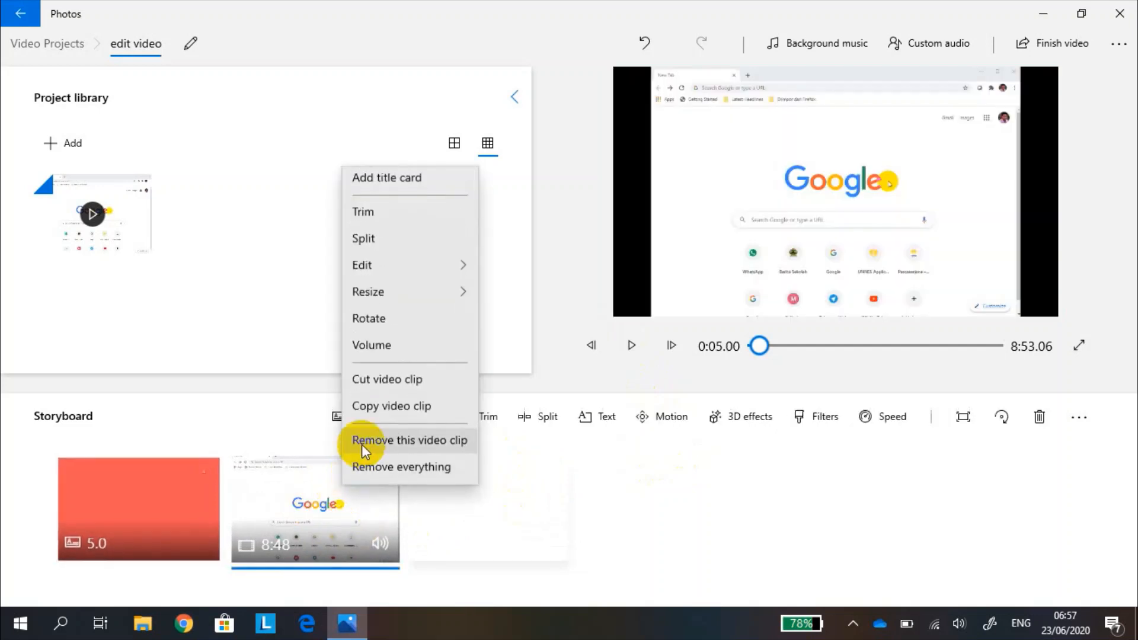
click(448, 524)
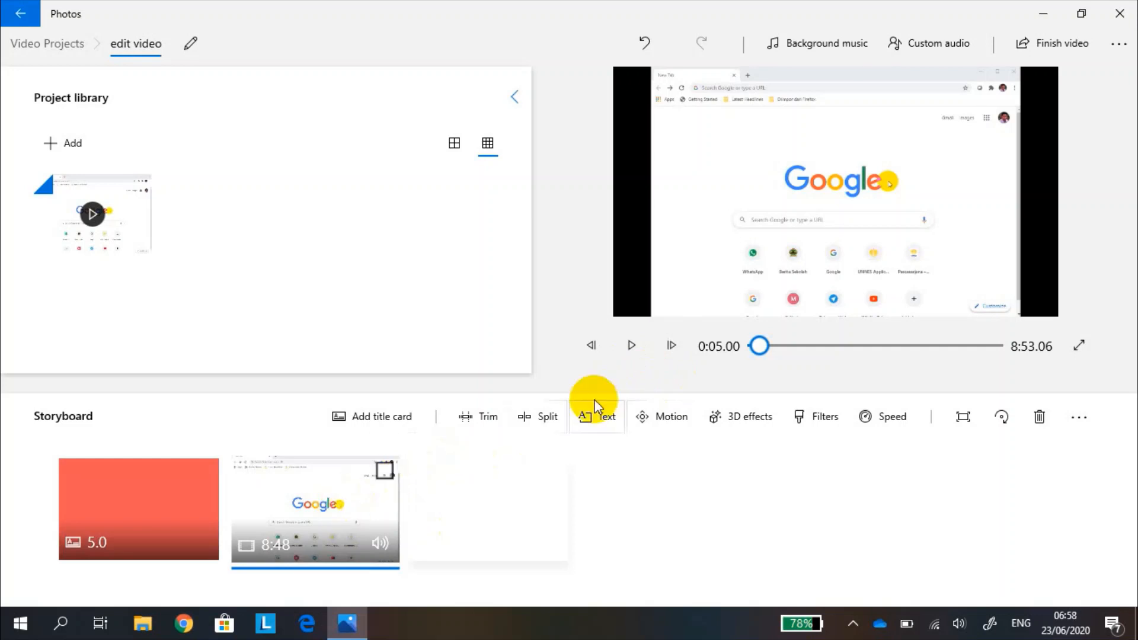
click(631, 347)
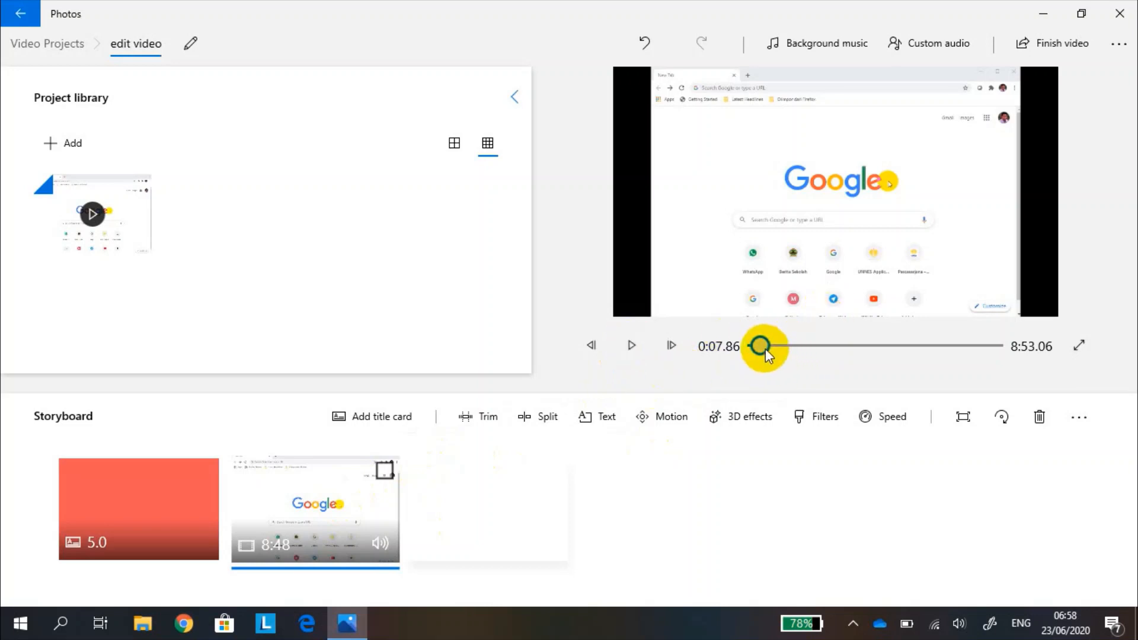
drag(760, 348, 755, 348)
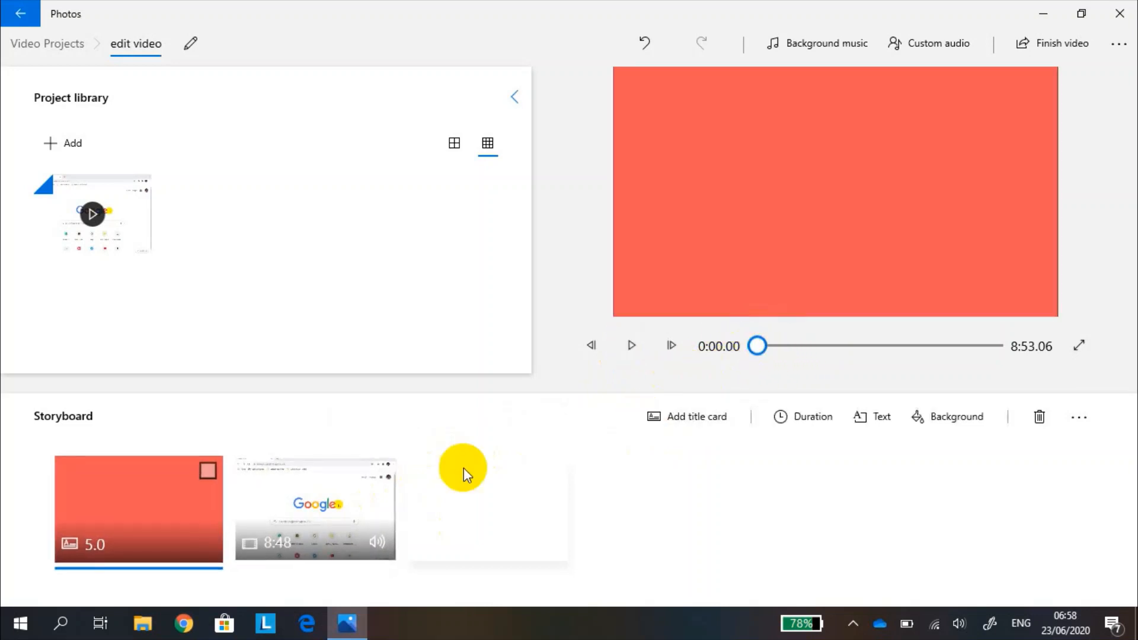
Step: Trim the end of the remaining video clip to 8:52.53, giving a clip length of 8:44.90
click(327, 512)
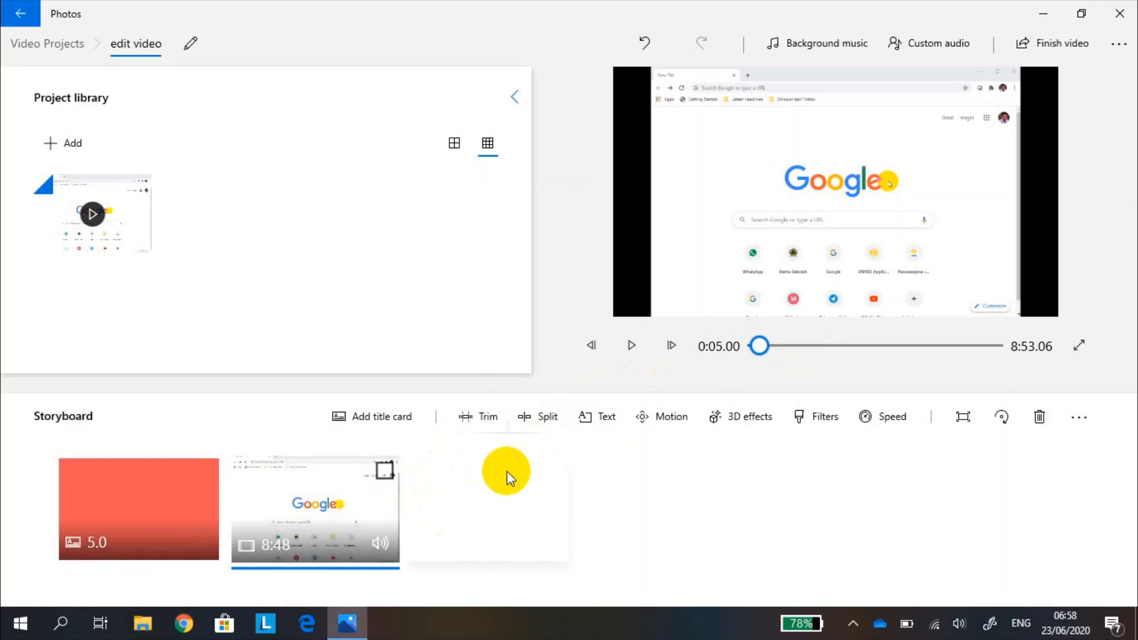
click(477, 417)
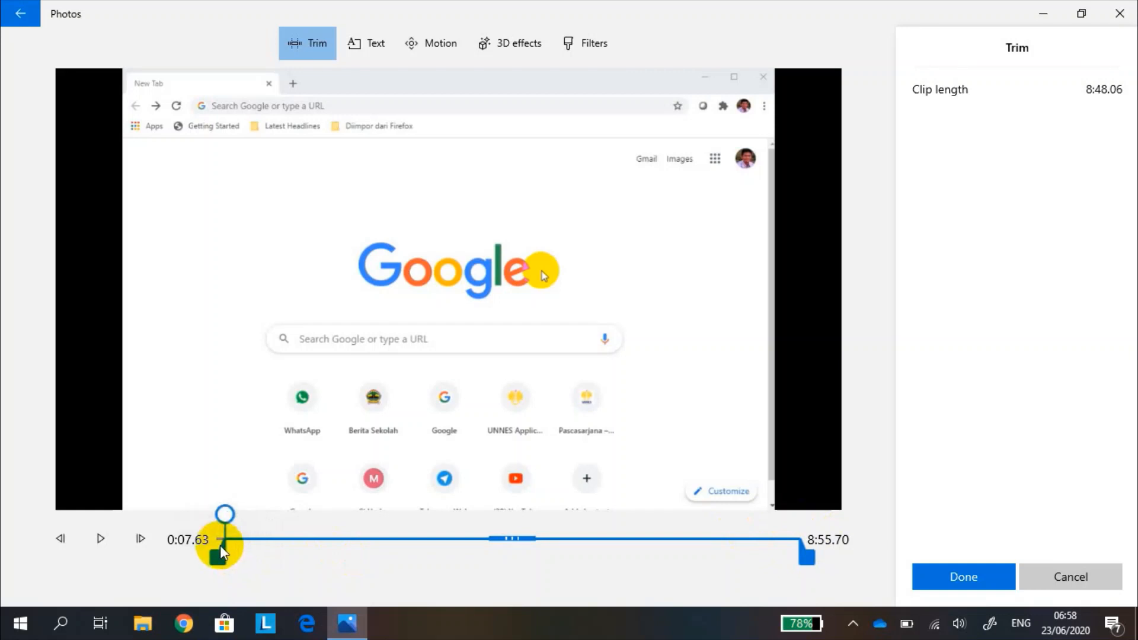
drag(812, 540, 795, 567)
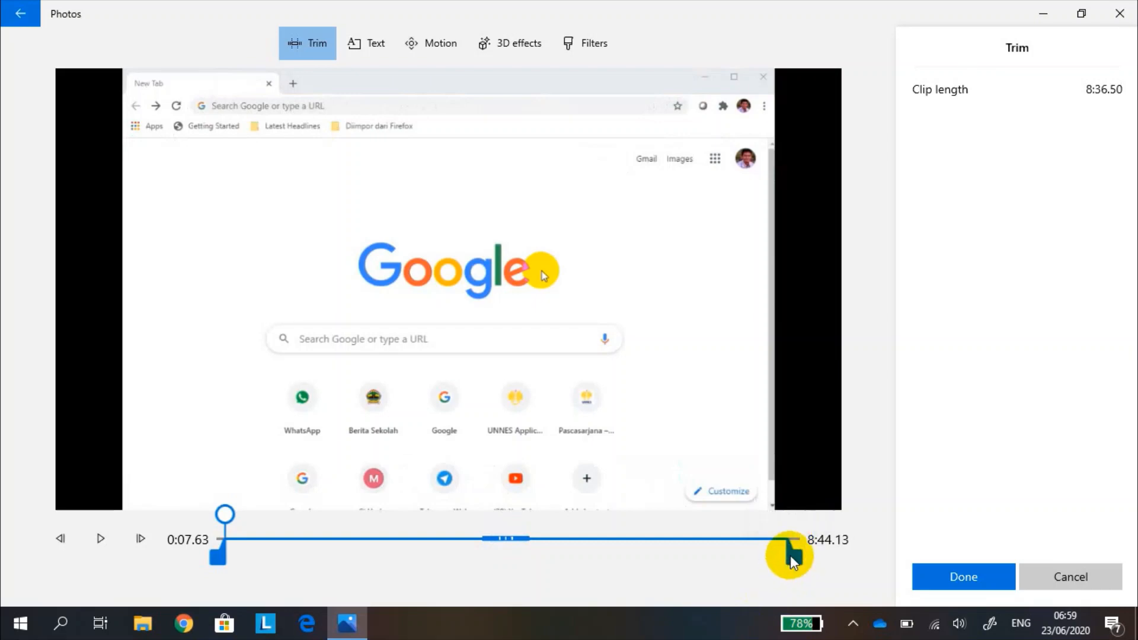
drag(790, 556, 798, 556)
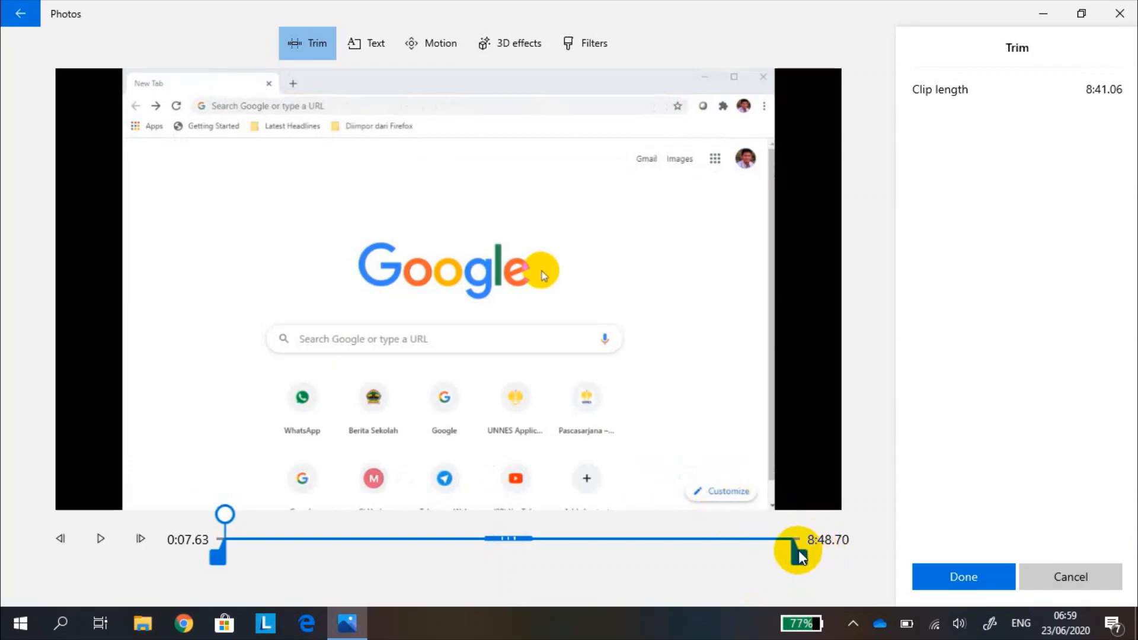
drag(798, 555, 804, 551)
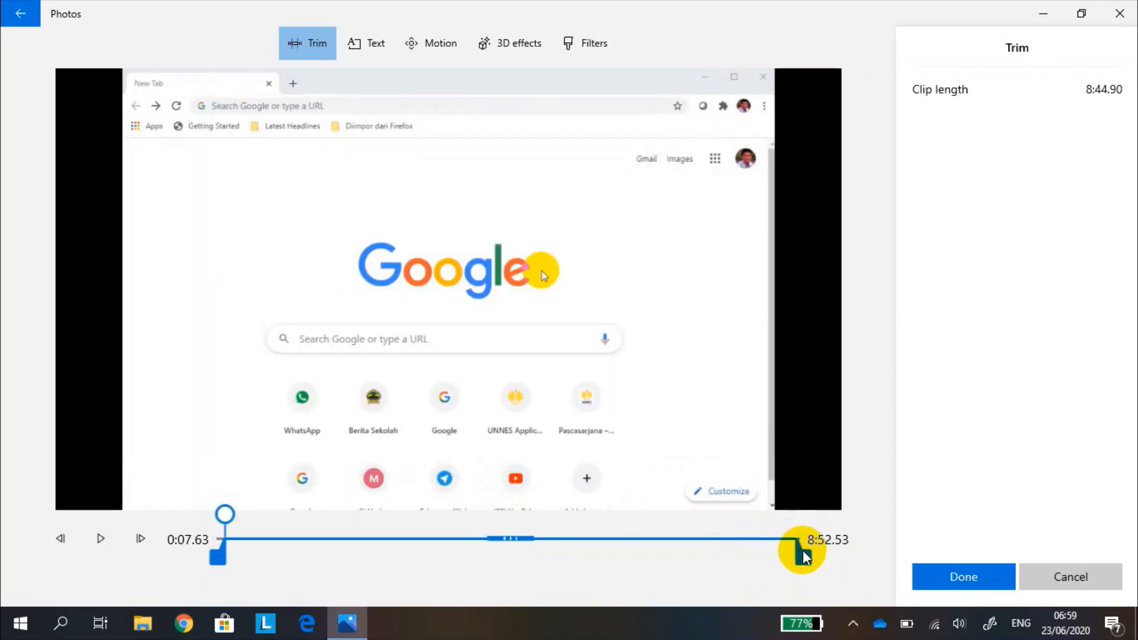
mouse_move(535, 548)
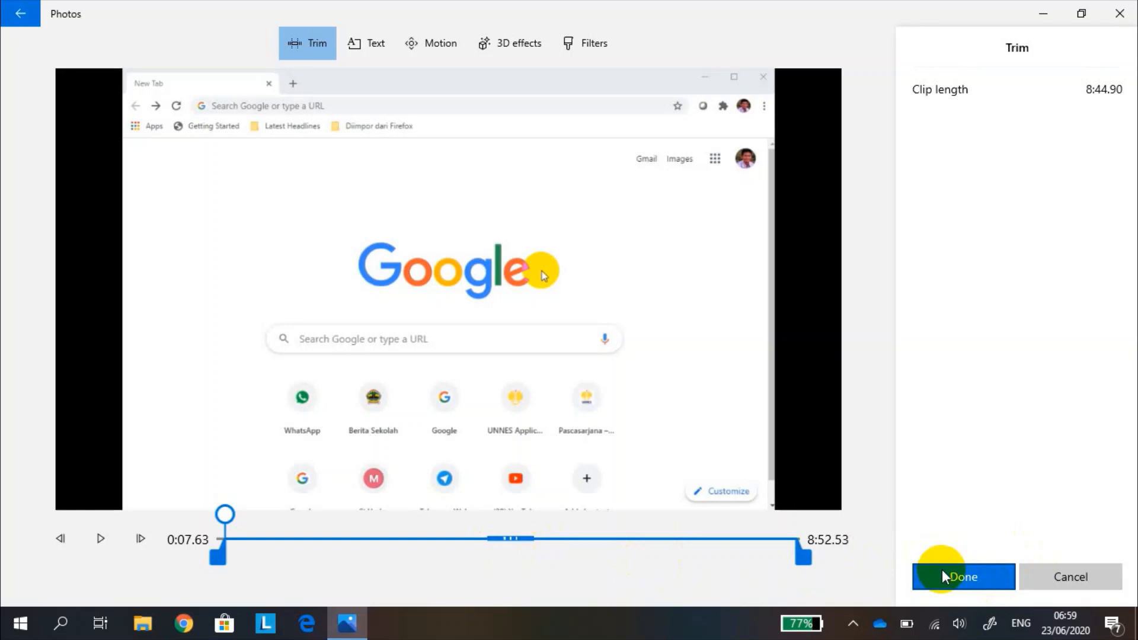
click(966, 583)
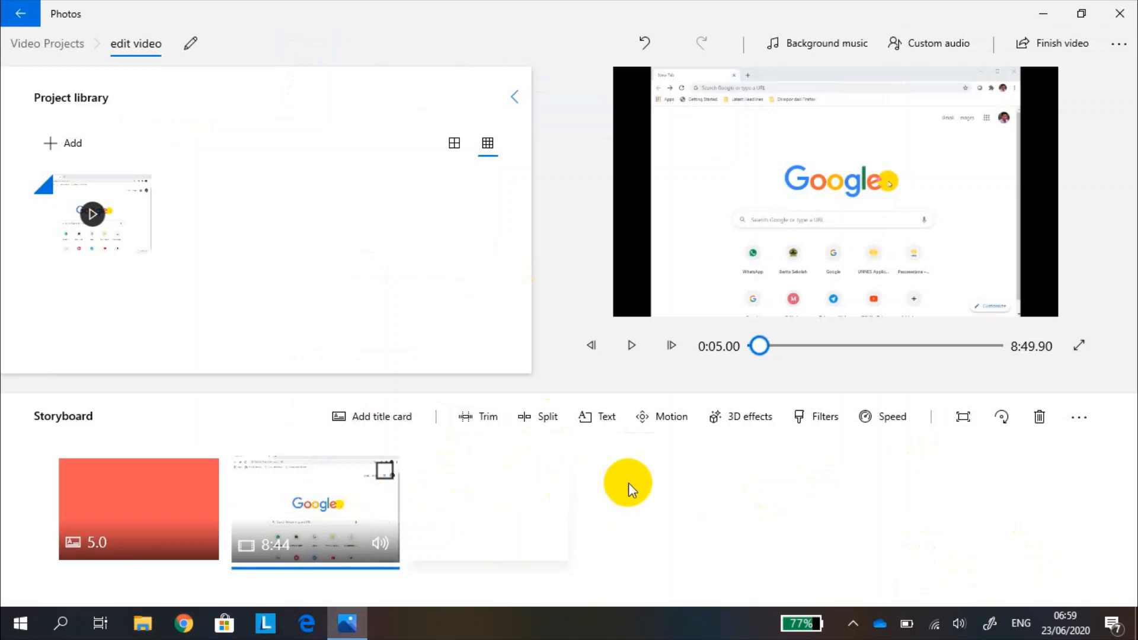
Step: Look through the camera motion options for the video clip and leave without applying one
click(690, 418)
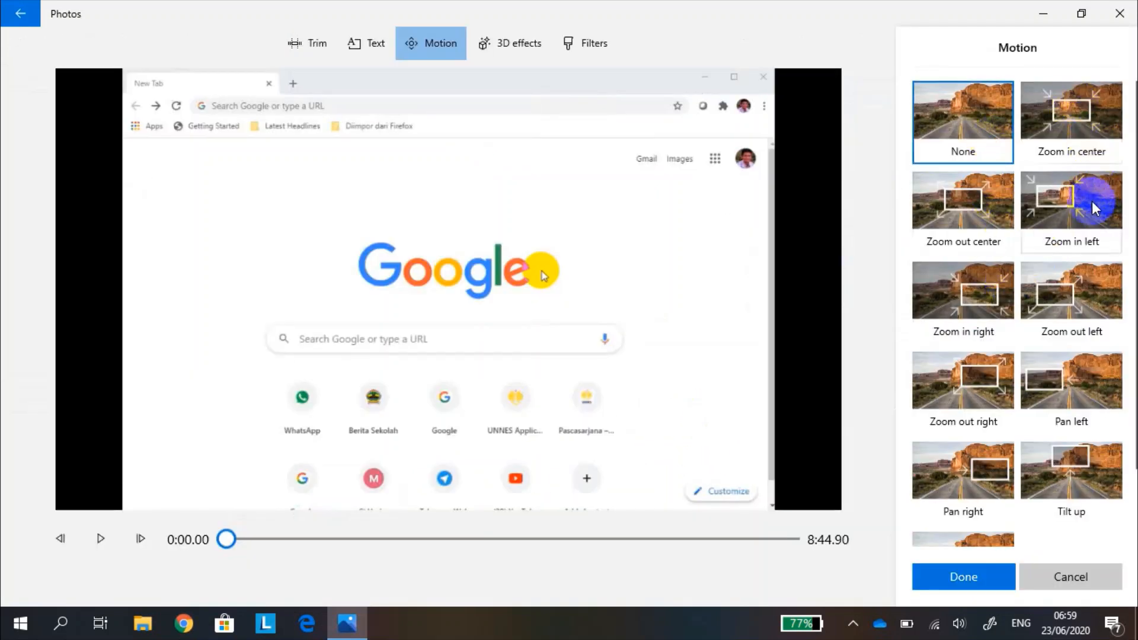
scroll(1037, 329, down, 1)
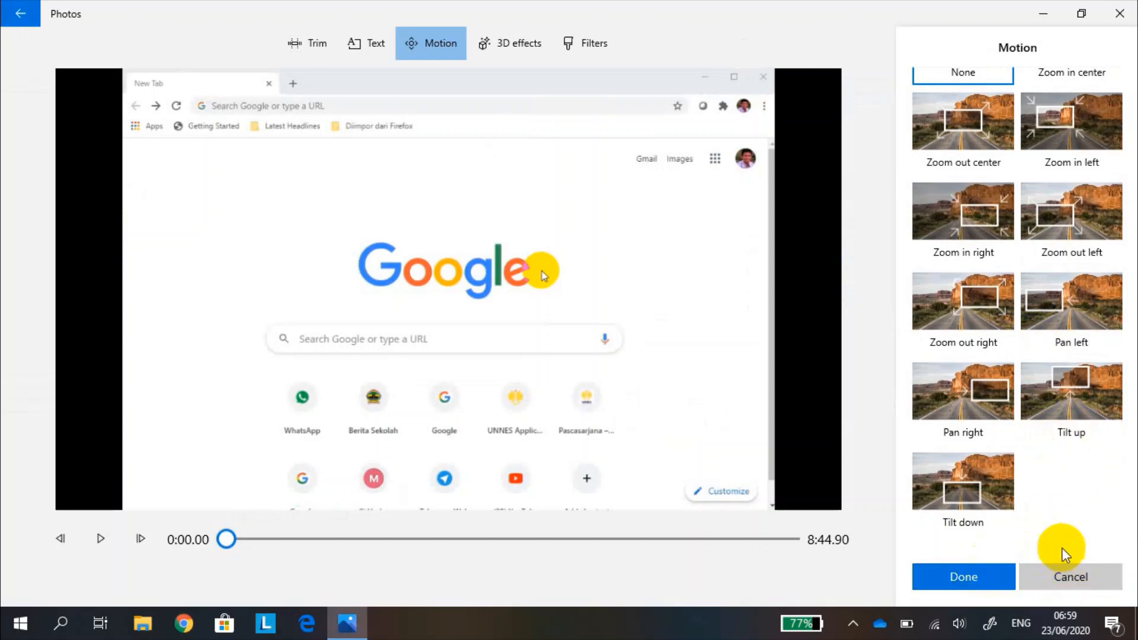
click(1070, 576)
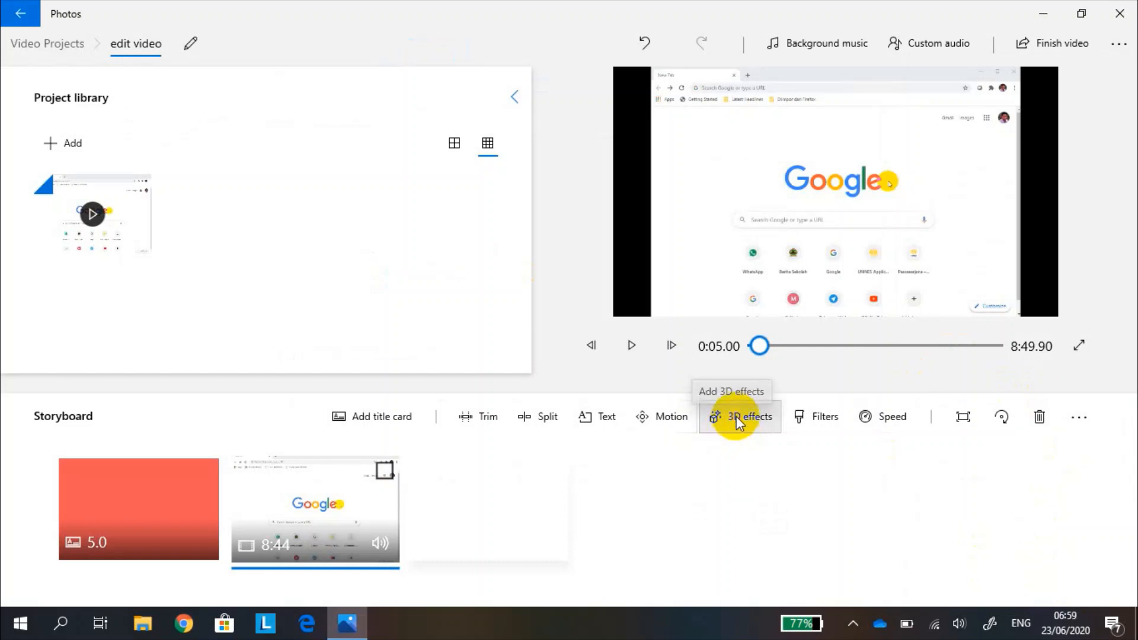
Step: Add the Breaking news 3D effect to the video clip and place it in the upper-left area of the frame, beside the Google logo
click(735, 426)
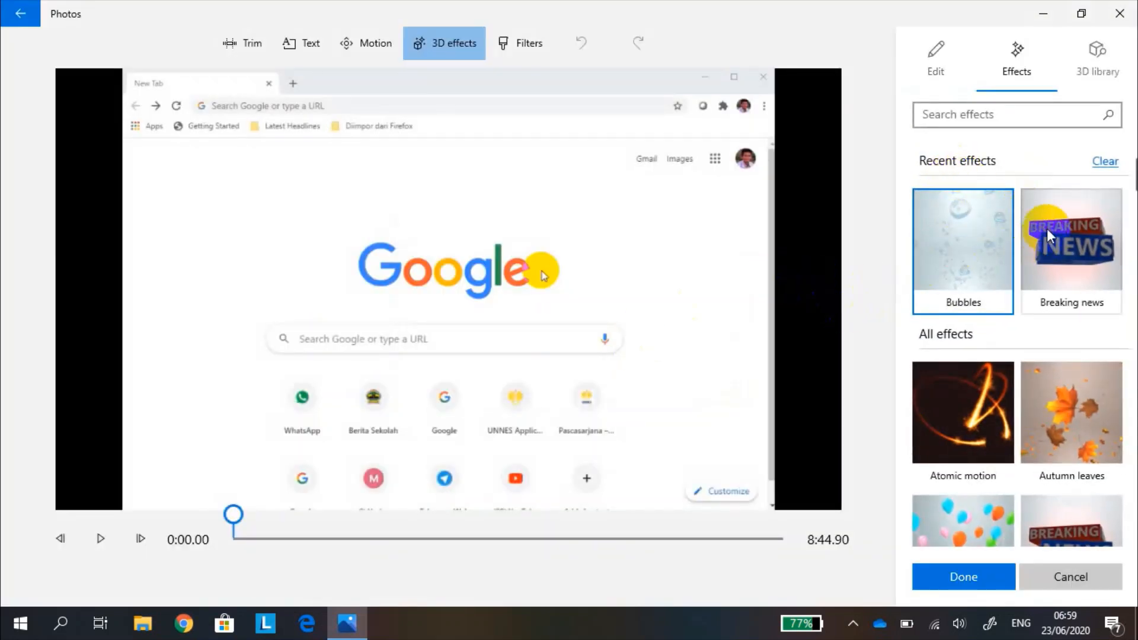
click(1099, 62)
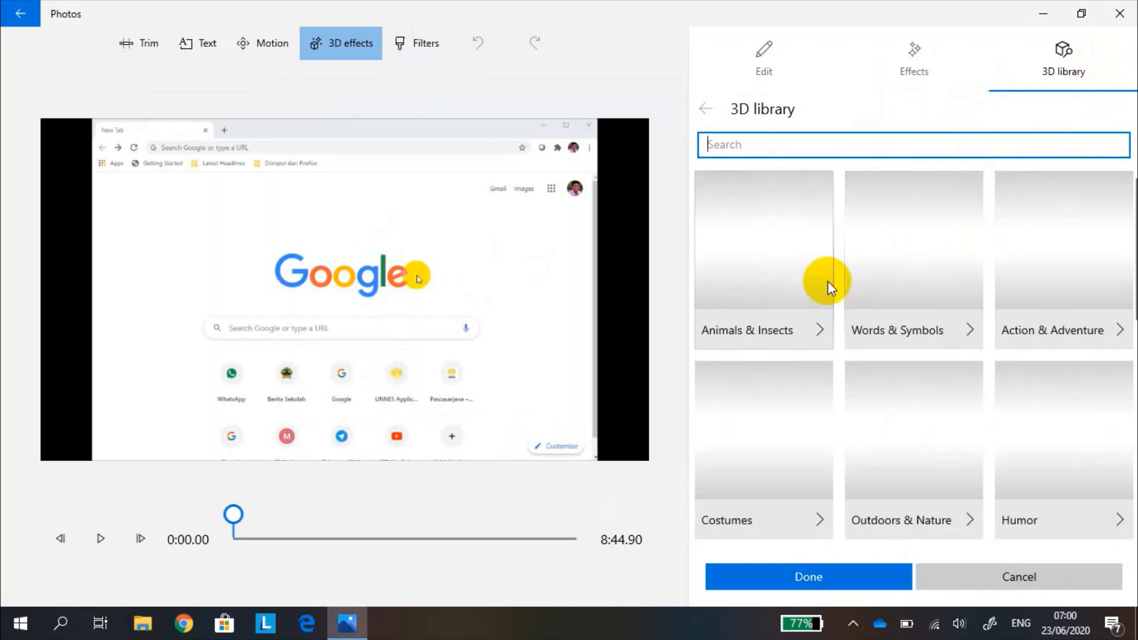
scroll(971, 279, down, 6)
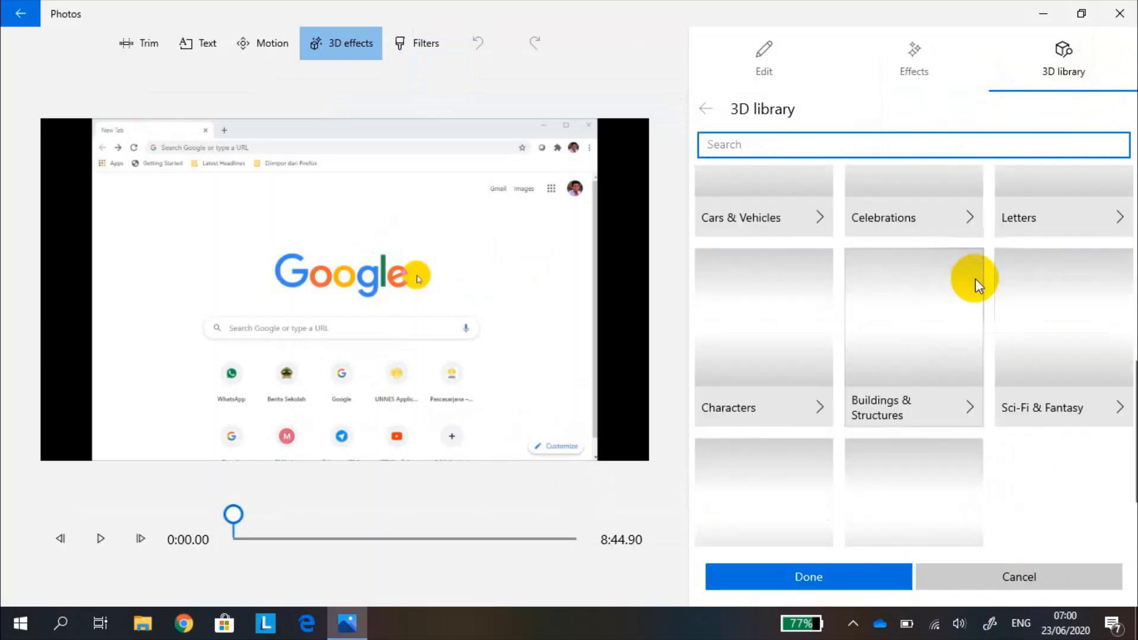
scroll(976, 280, up, 5)
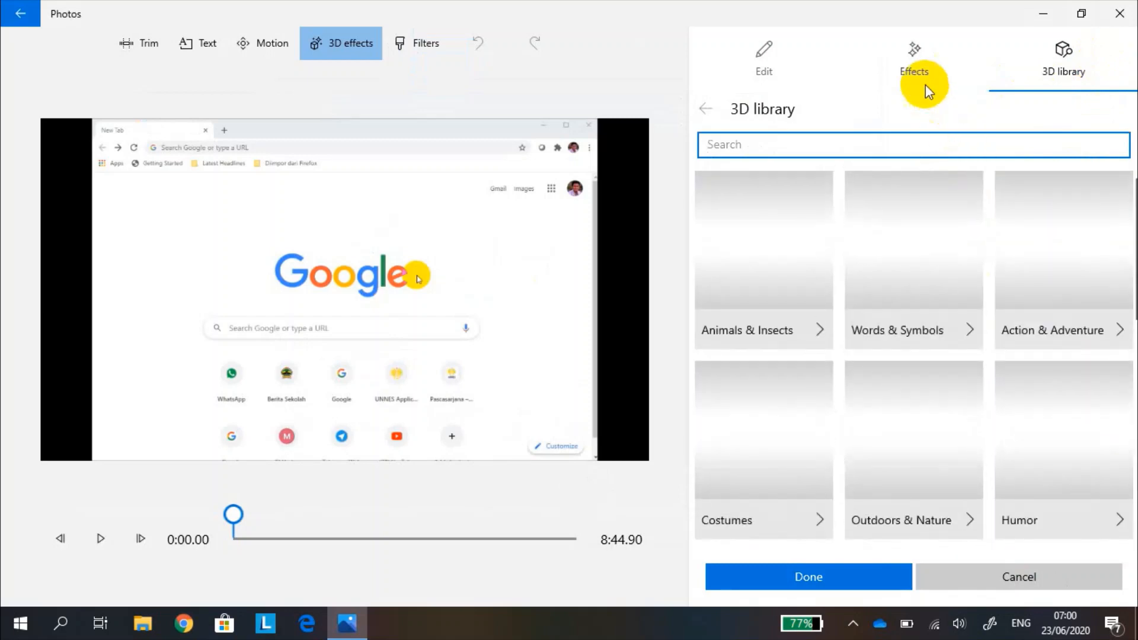
click(916, 74)
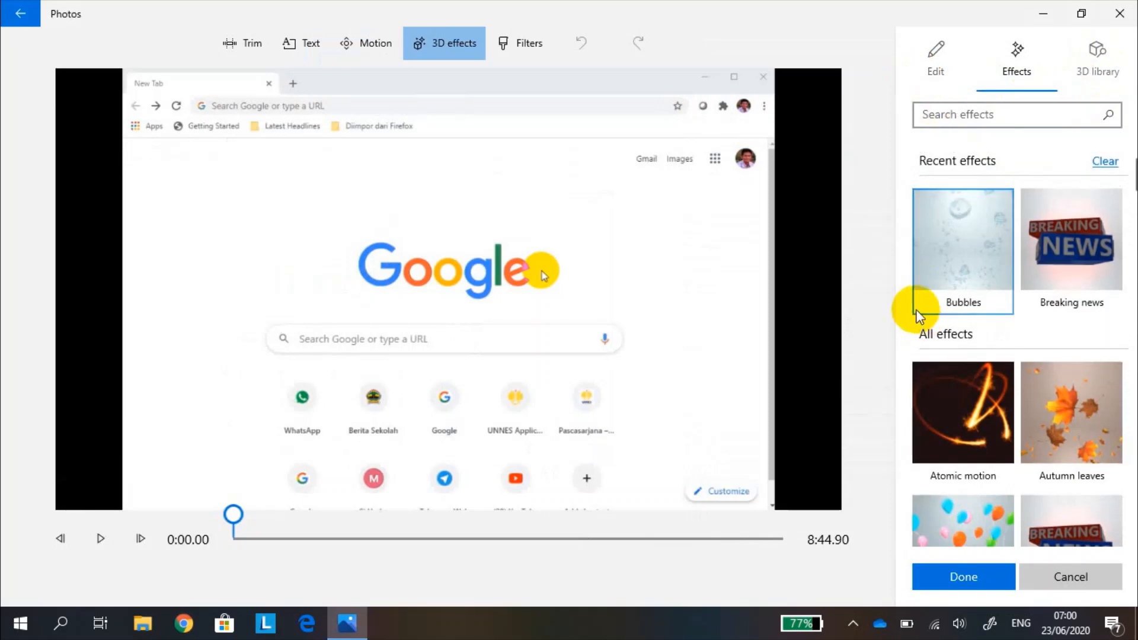
click(1076, 262)
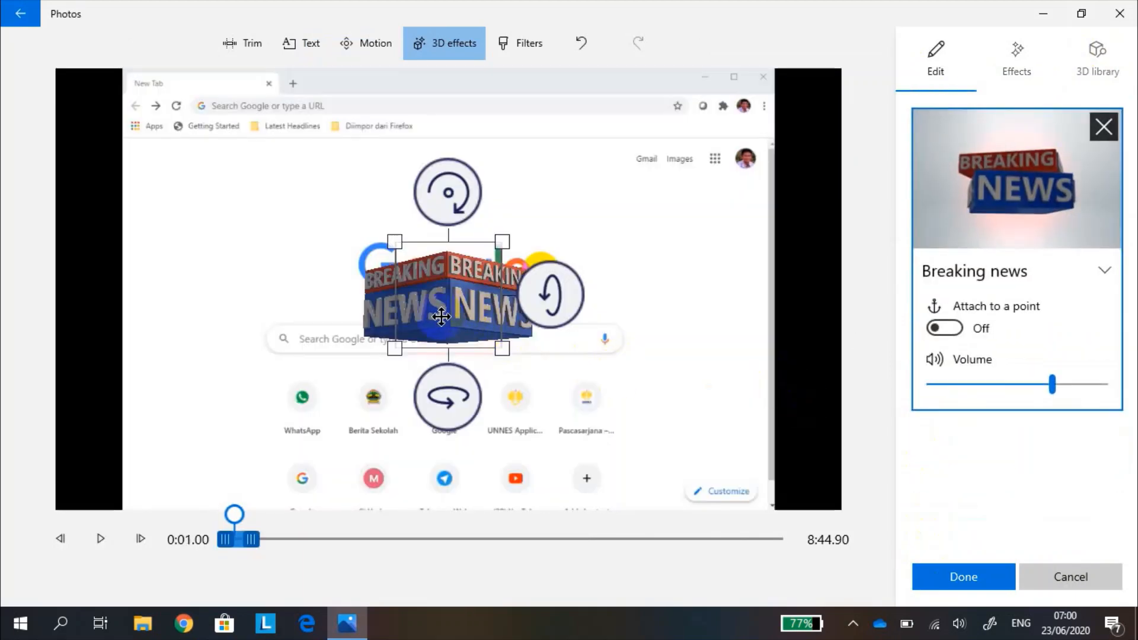
drag(397, 316, 224, 240)
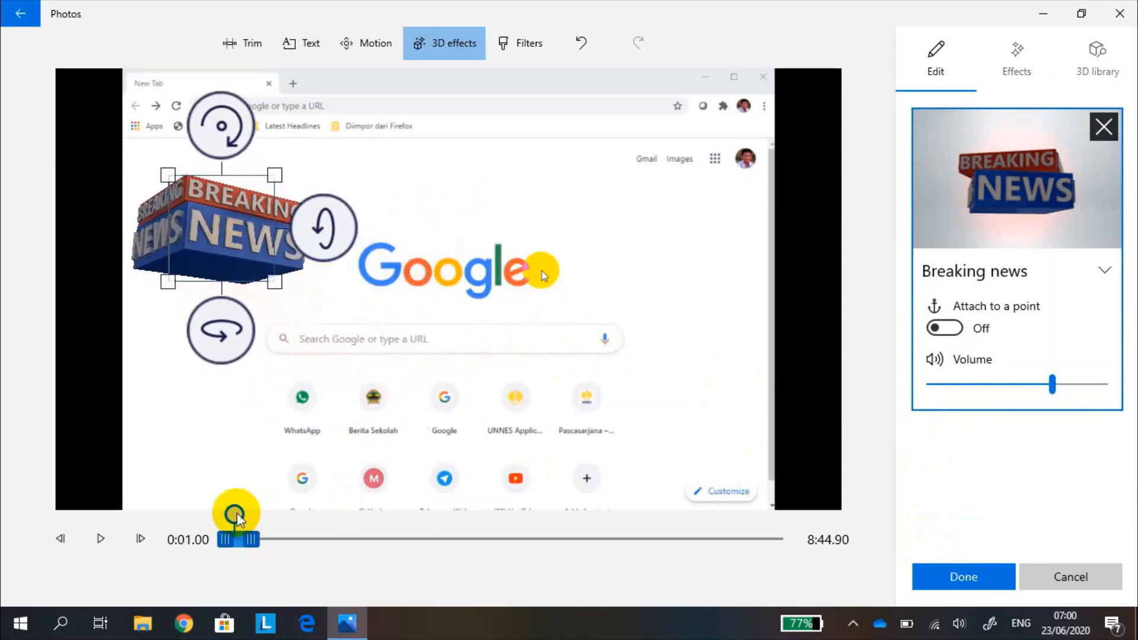
Step: Extend the Breaking news effect's duration past 0:27.86 of the clip, check its animation at that point, and apply the effect
drag(234, 513, 288, 545)
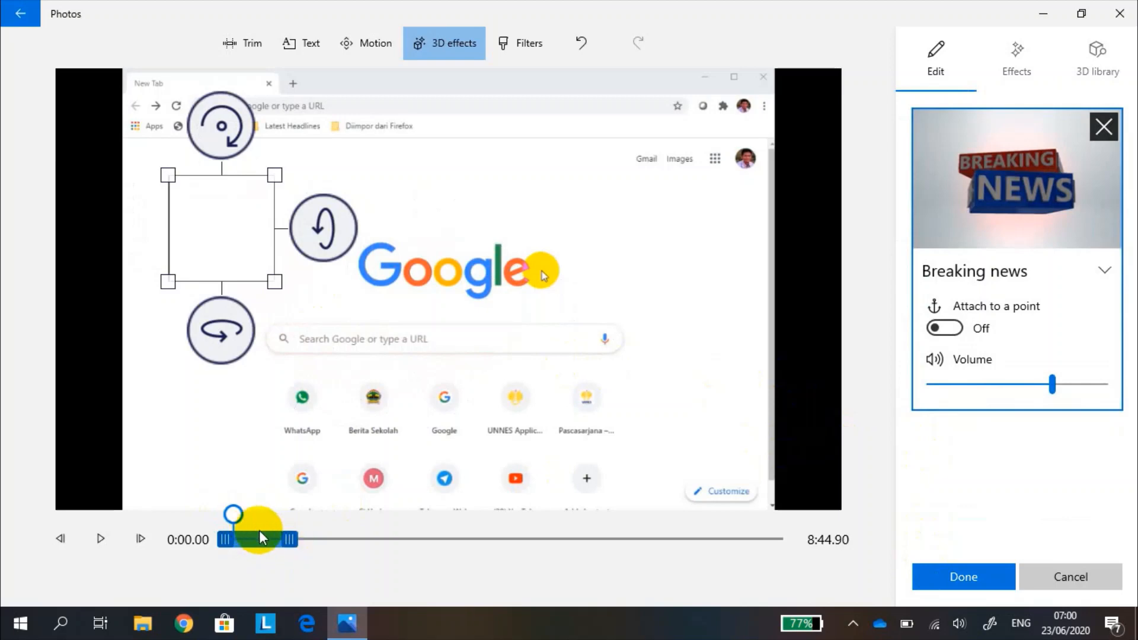
drag(235, 517, 265, 537)
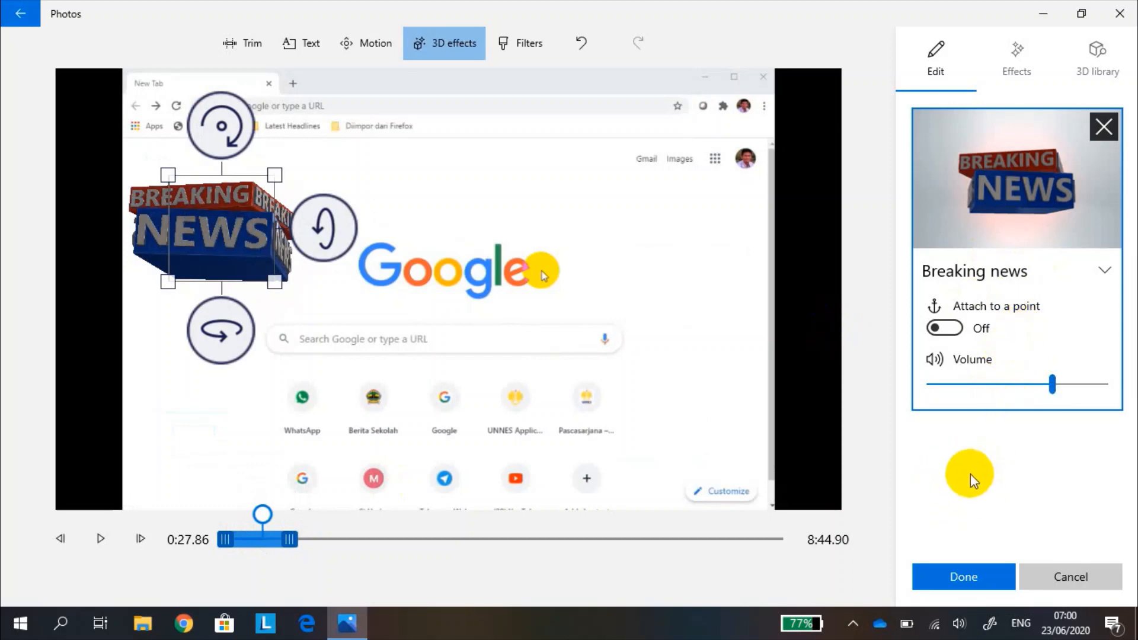
click(954, 578)
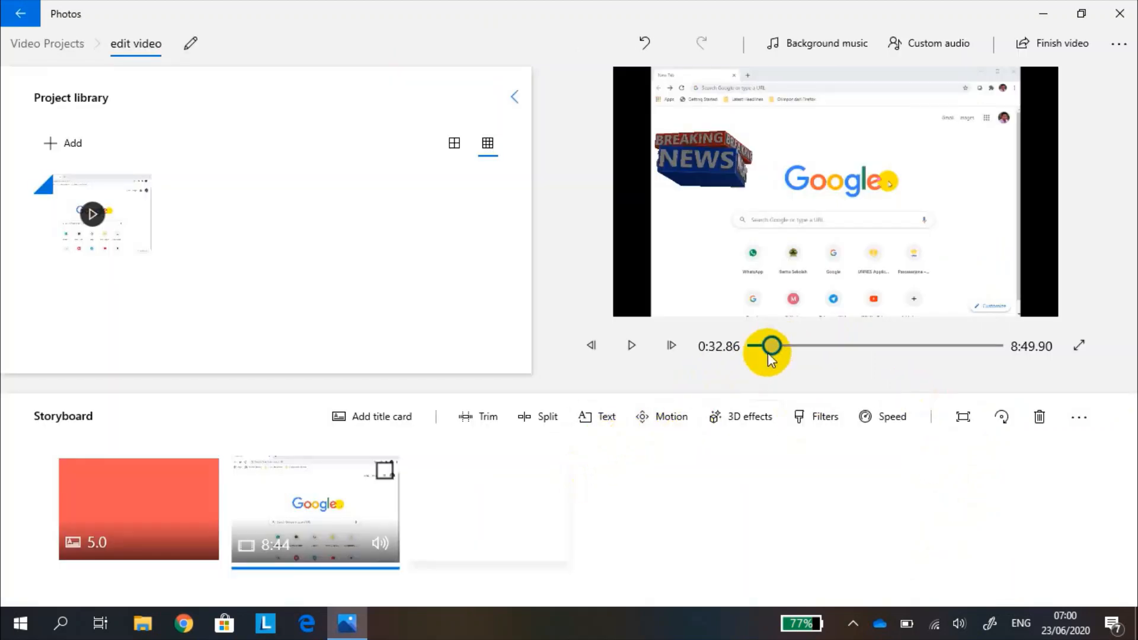
Step: Preview the project from the title card through the Breaking news effect, pause at 0:30.76, and look at the clip's 3D effects
drag(769, 346, 745, 343)
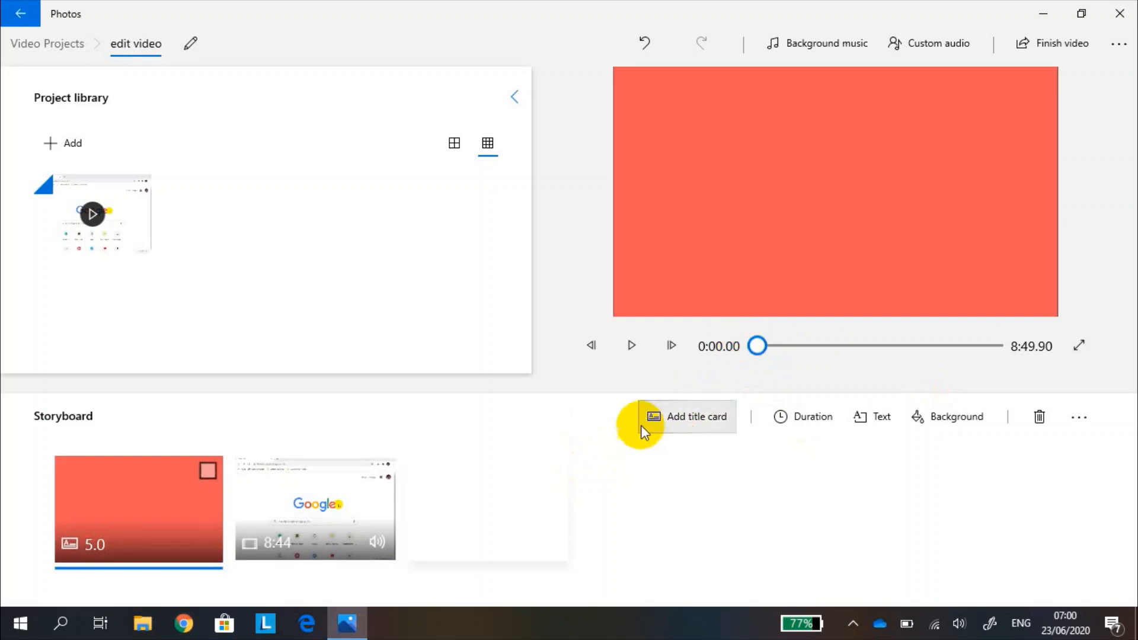
click(632, 345)
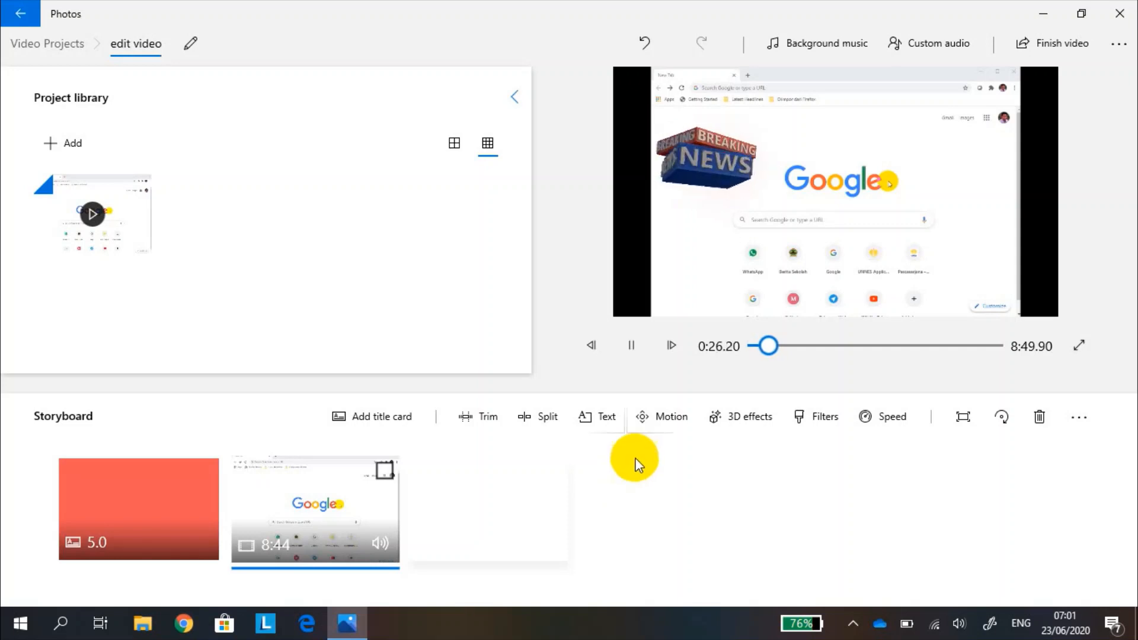
click(632, 346)
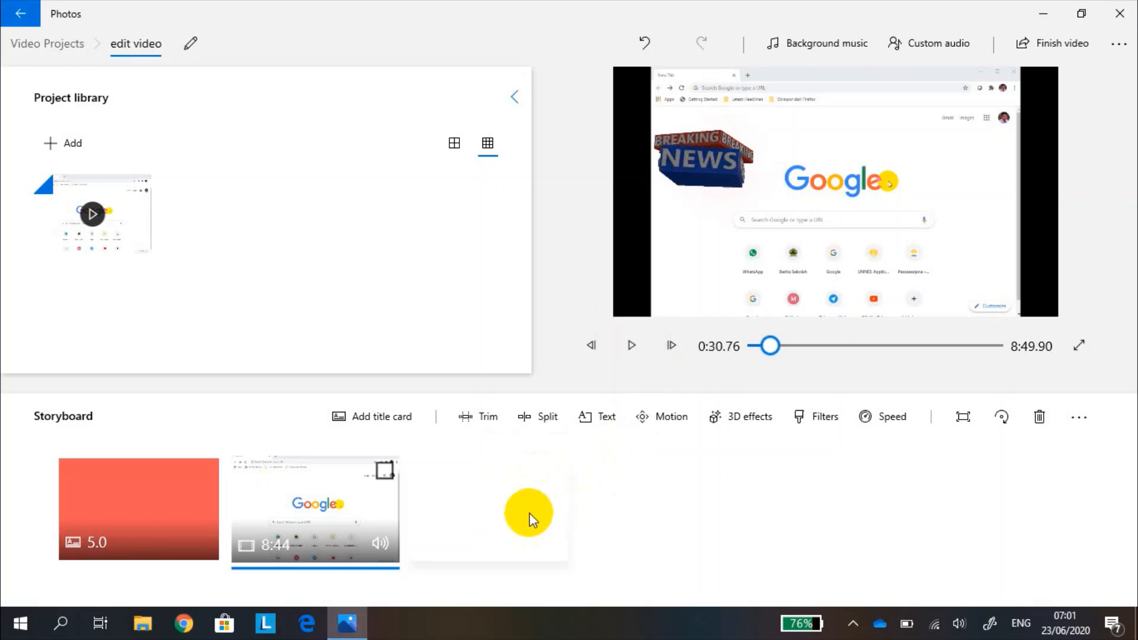
click(748, 421)
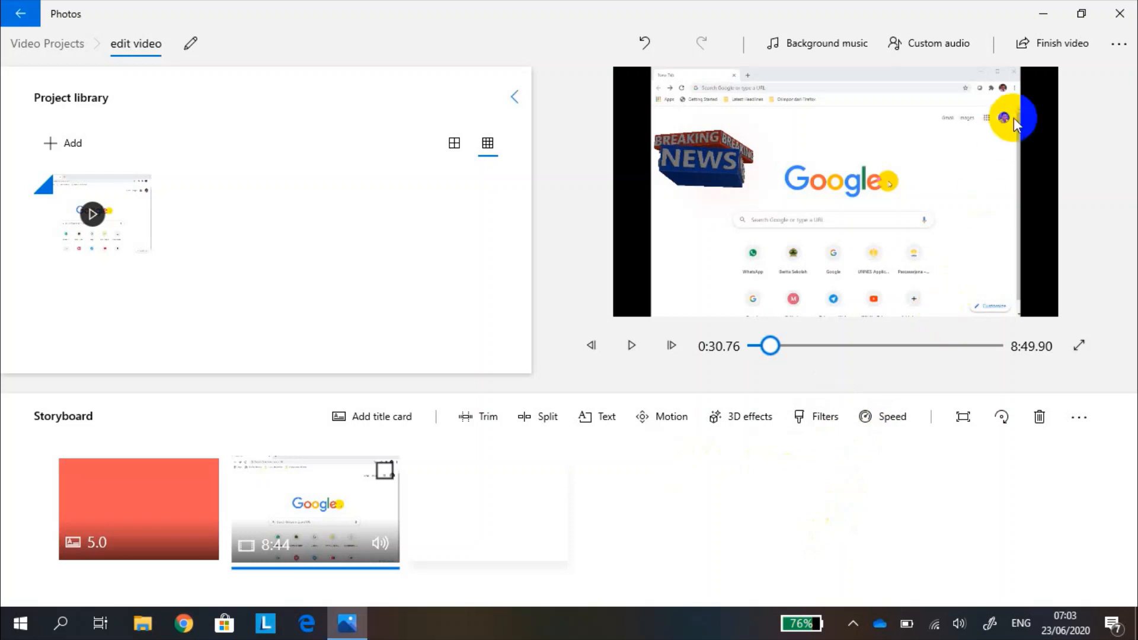
Step: Start finishing the video, keep the quality at High 1080p (recommended), and review the additional encoding options without changing them
click(1048, 52)
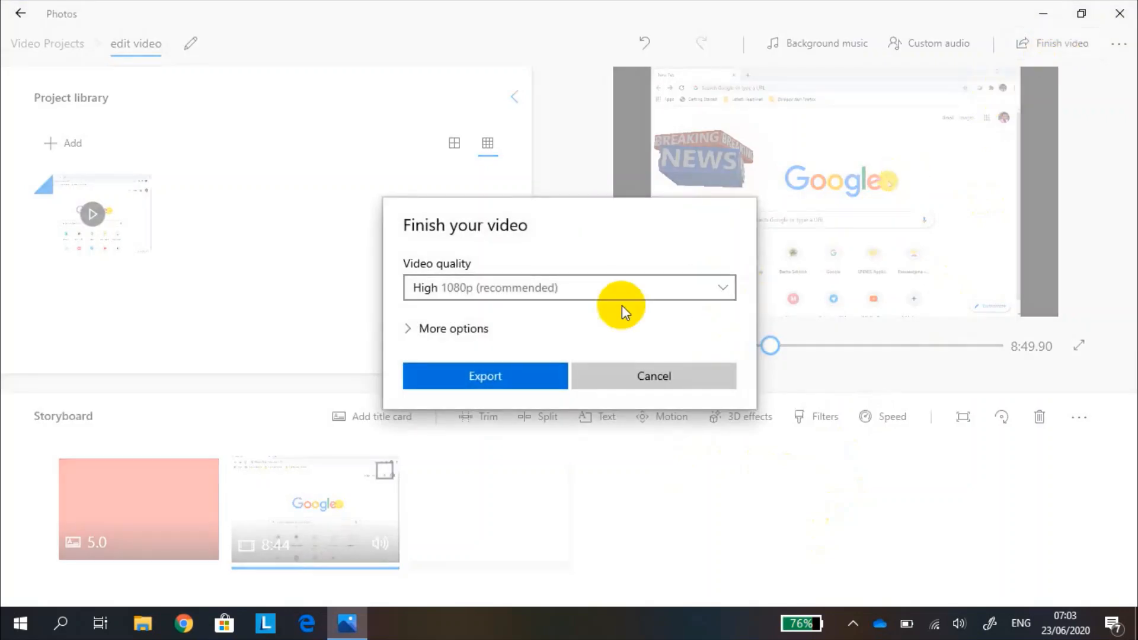
click(722, 288)
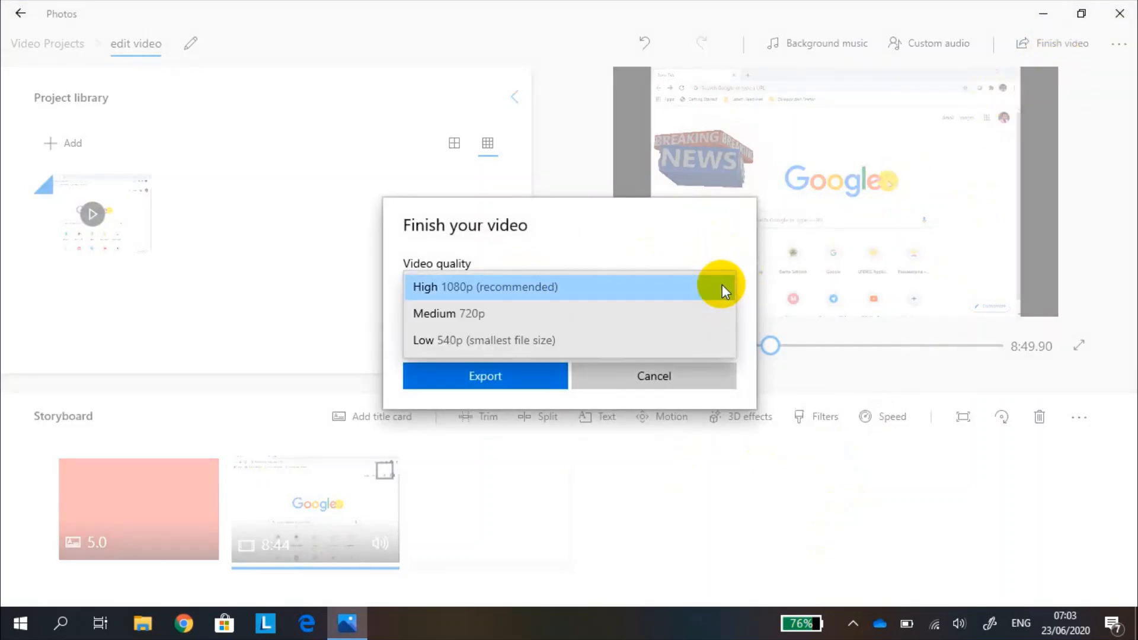
click(721, 286)
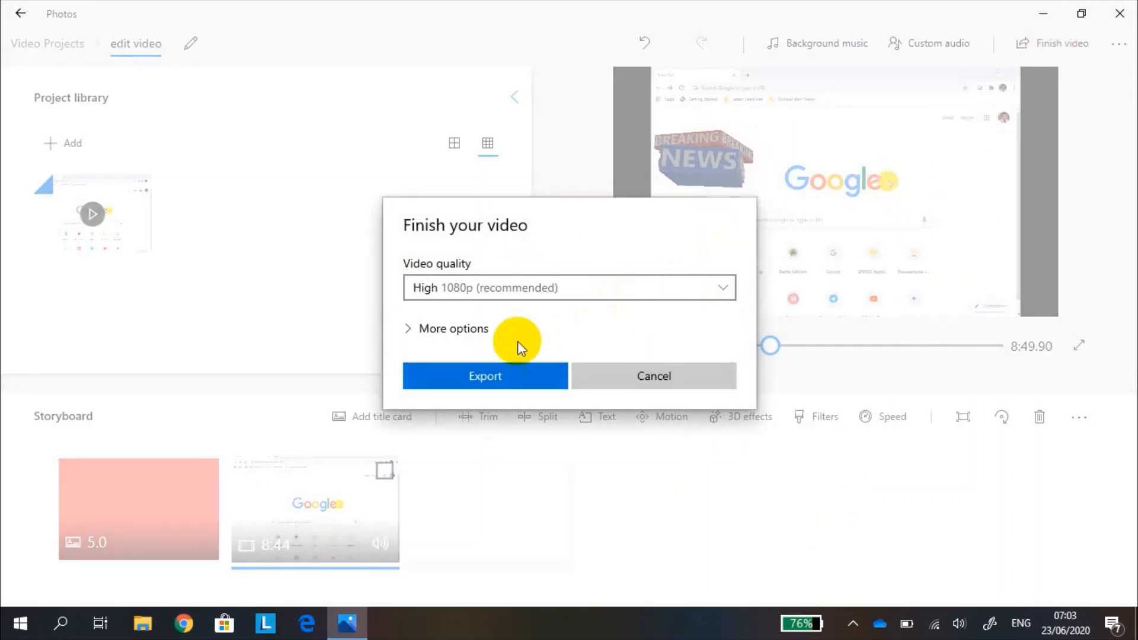
click(466, 332)
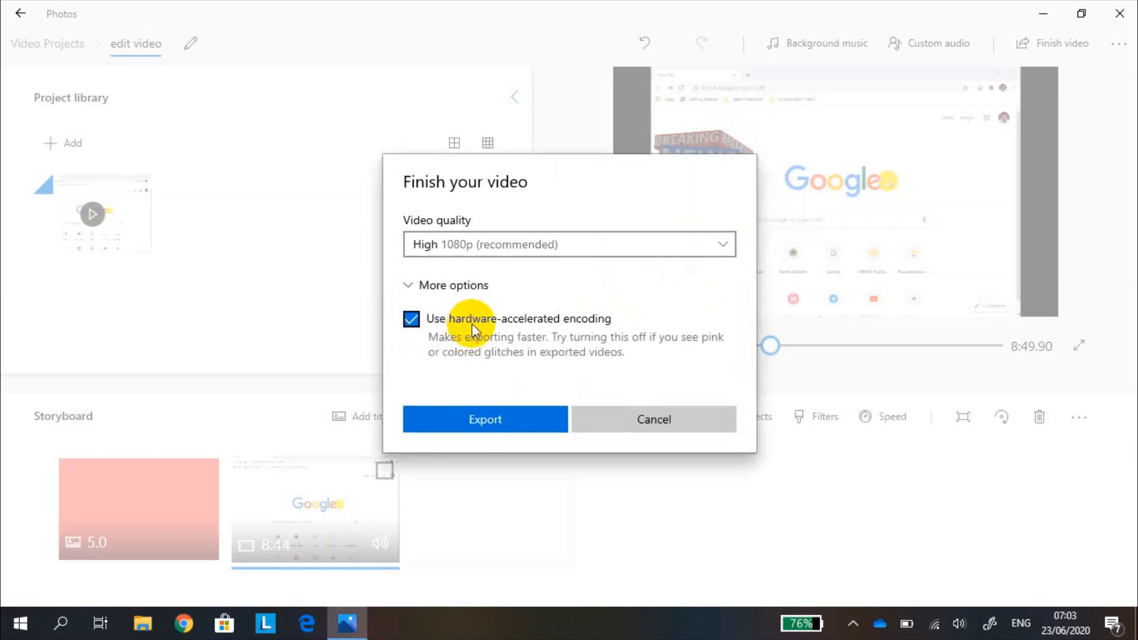
click(446, 283)
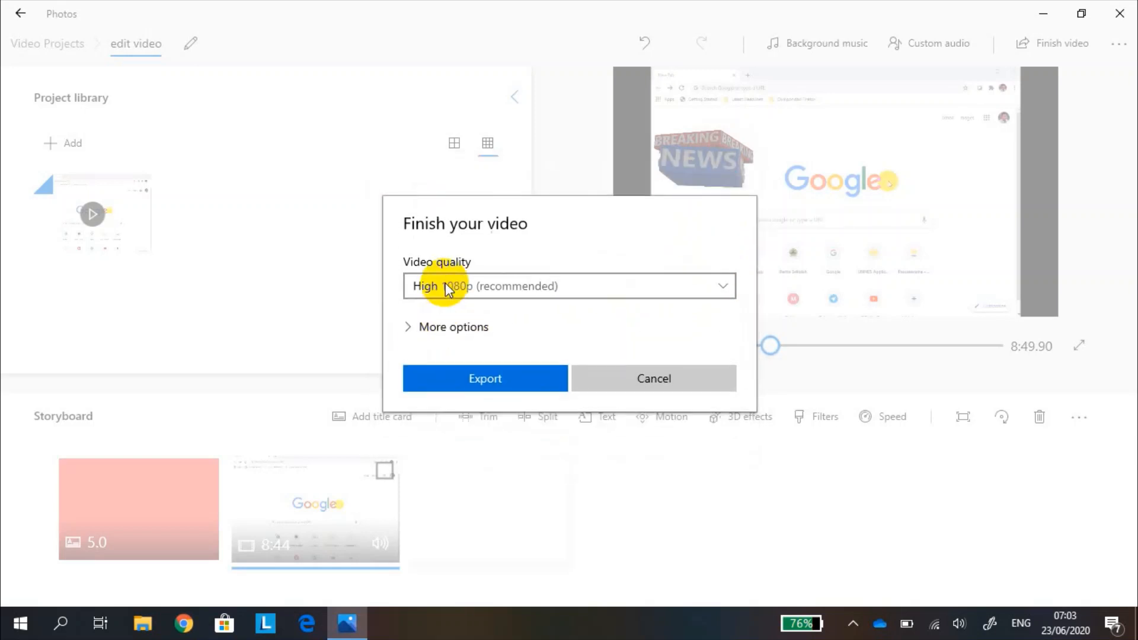
Step: Export the video as "edit video" to the "bahan video" folder on drive E:, then close the exported video's playback window
click(499, 375)
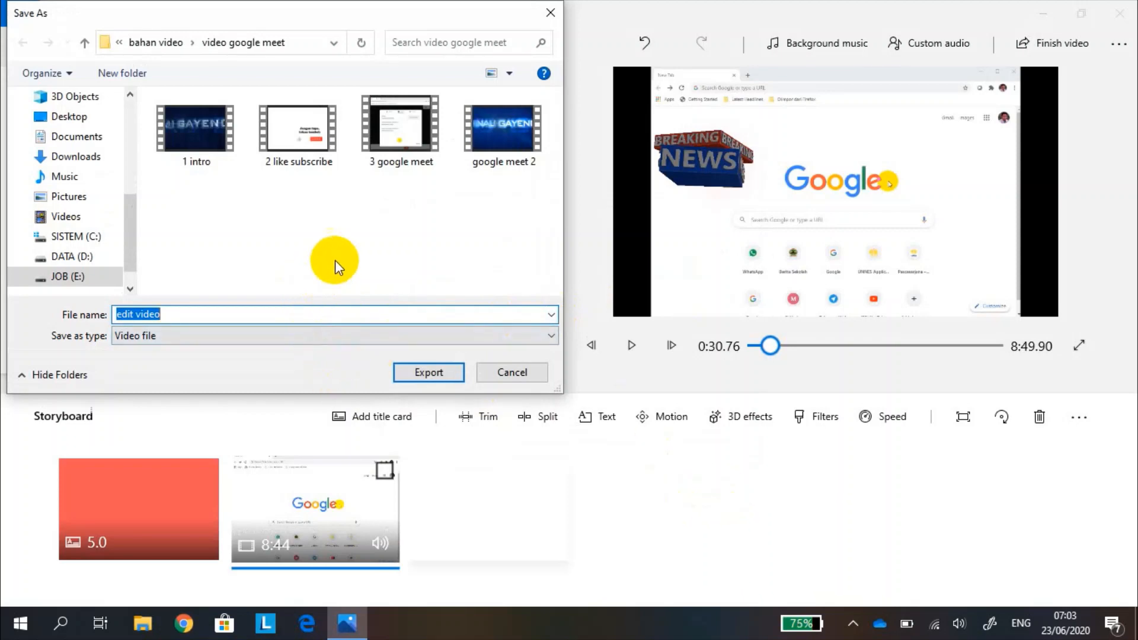
click(157, 42)
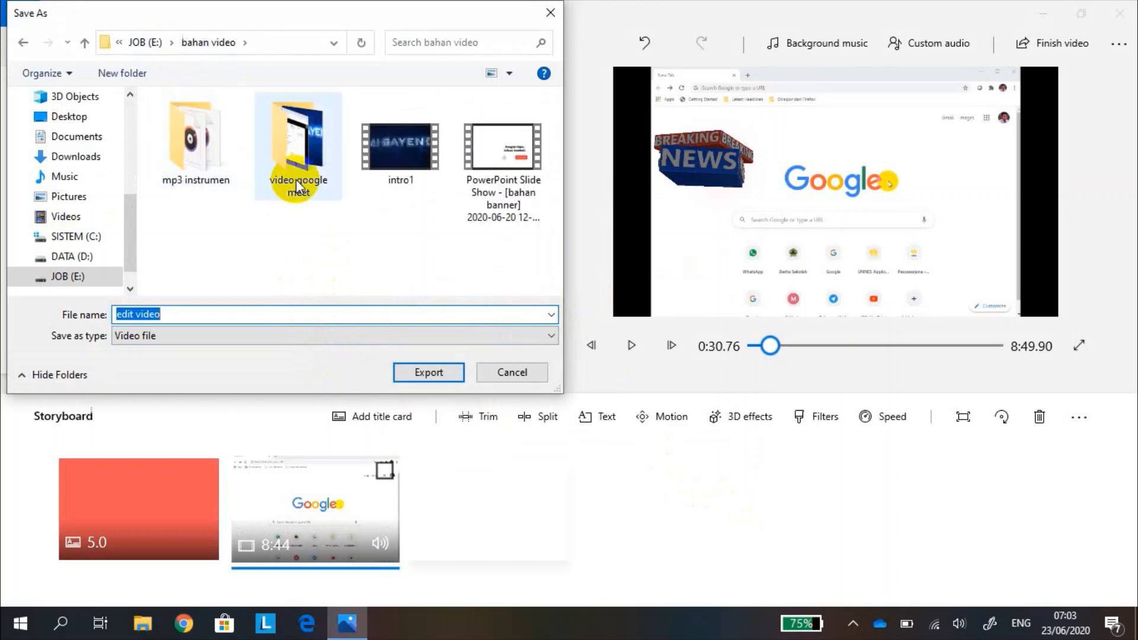
click(417, 372)
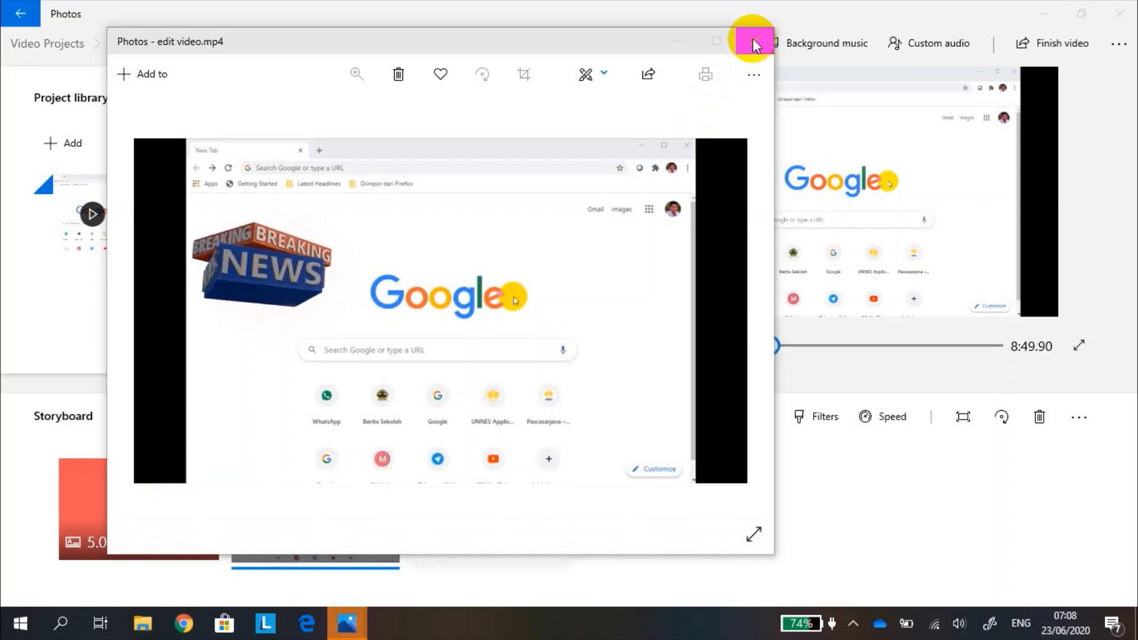
click(755, 44)
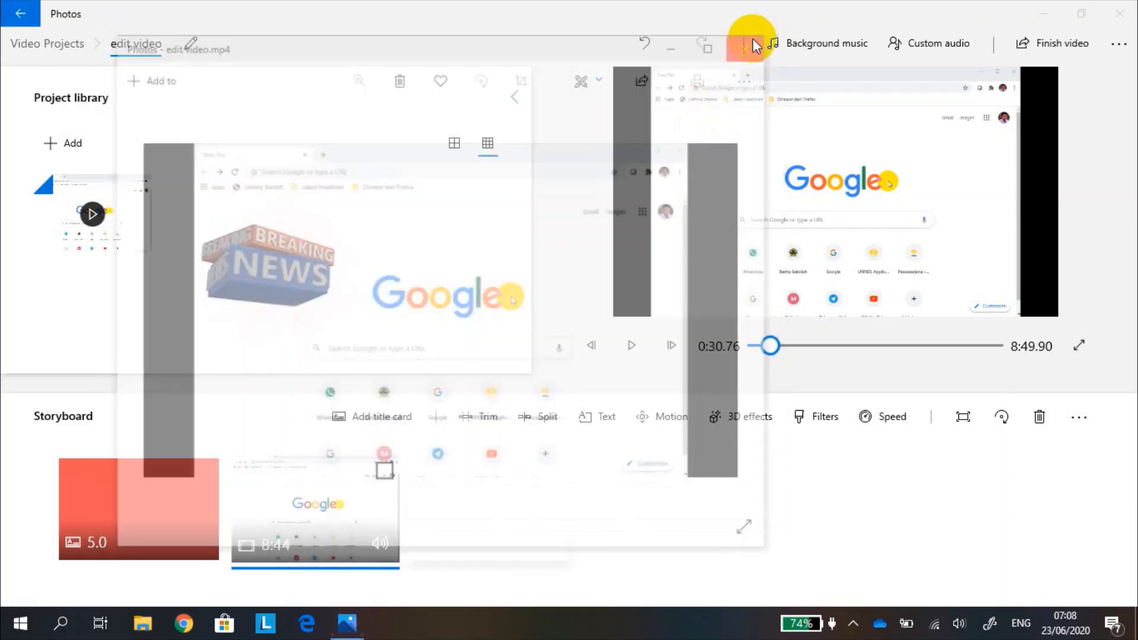